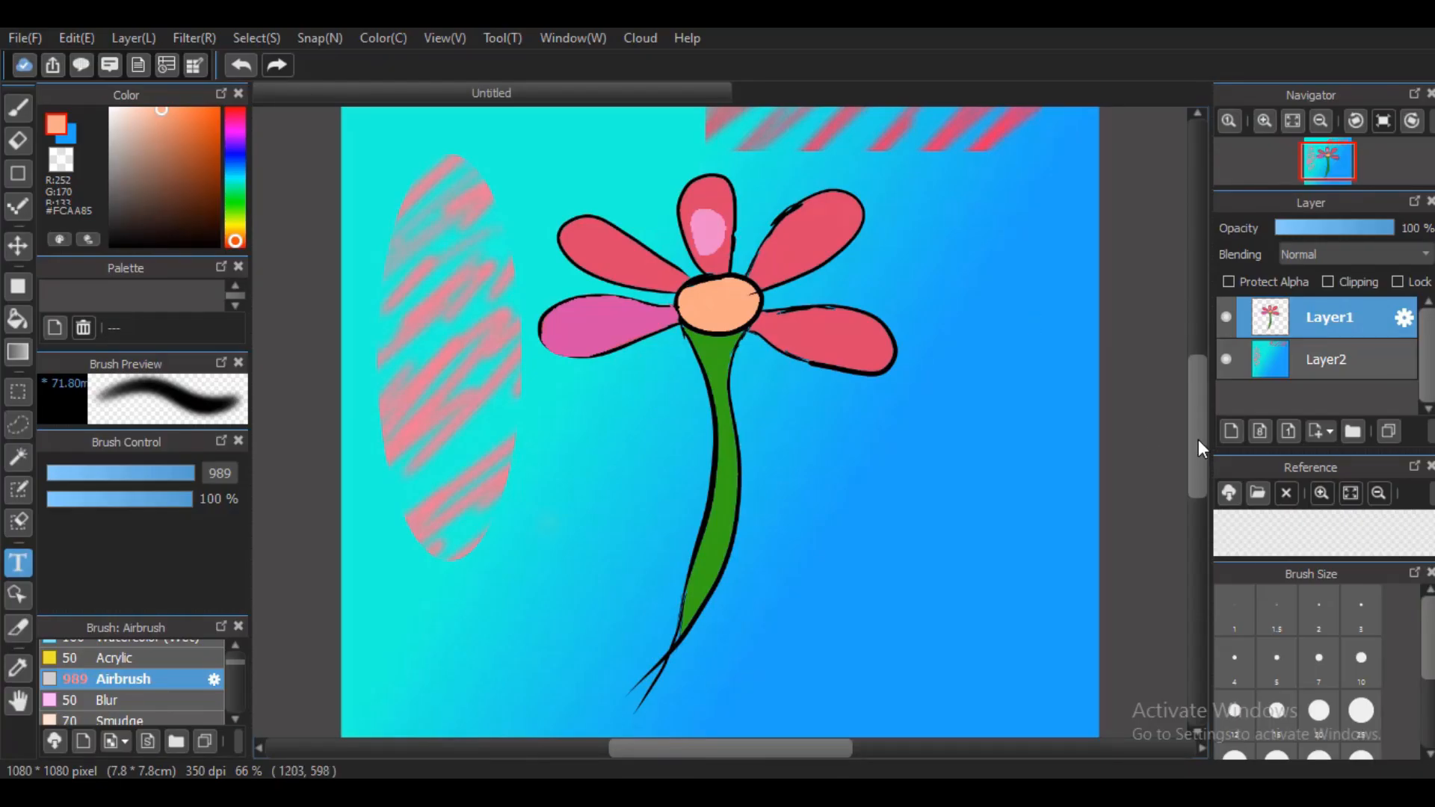
- Fit the whole canvas in view and add the text "KhanZadi Art" just above the flower's upper petals
drag(1198, 440, 1196, 424)
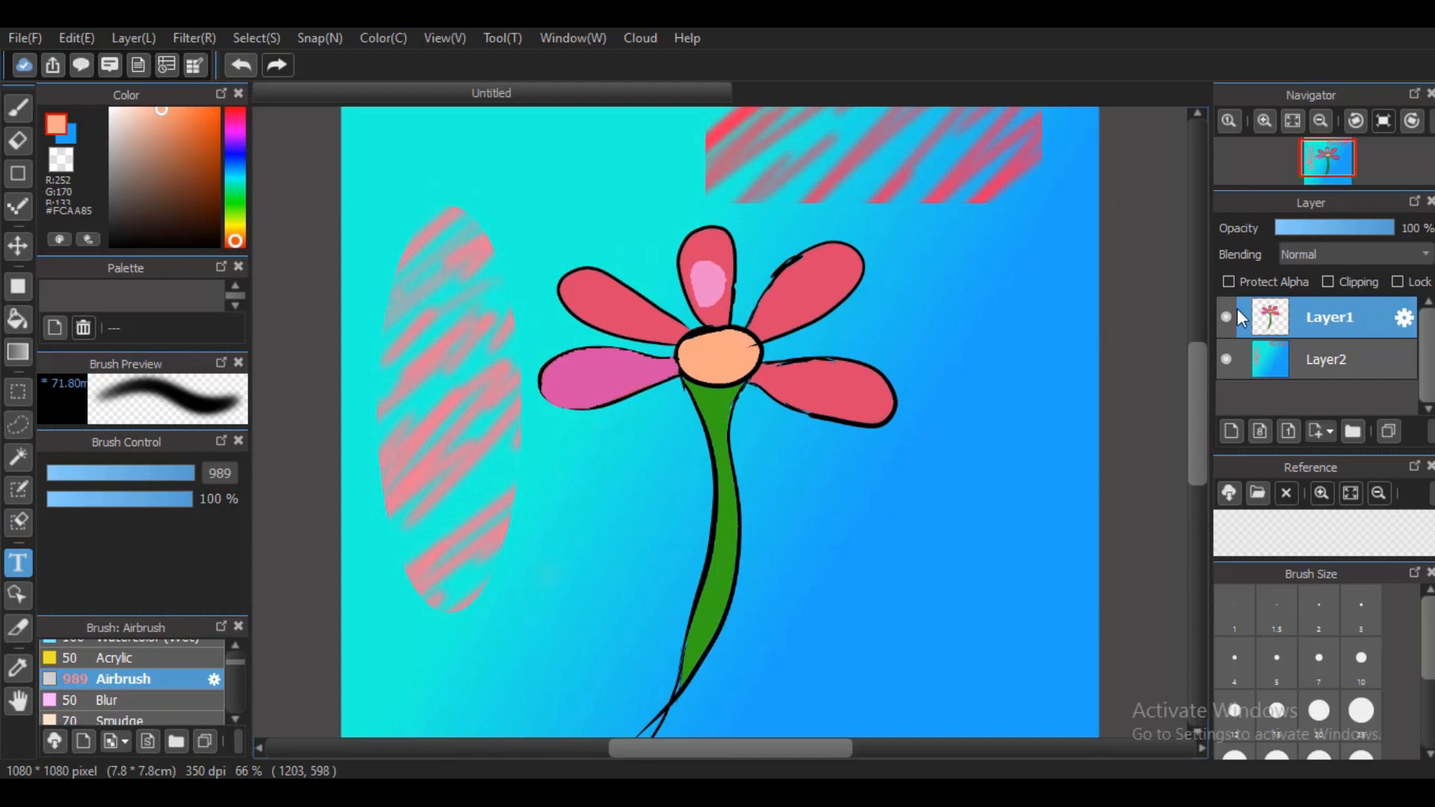
click(1291, 121)
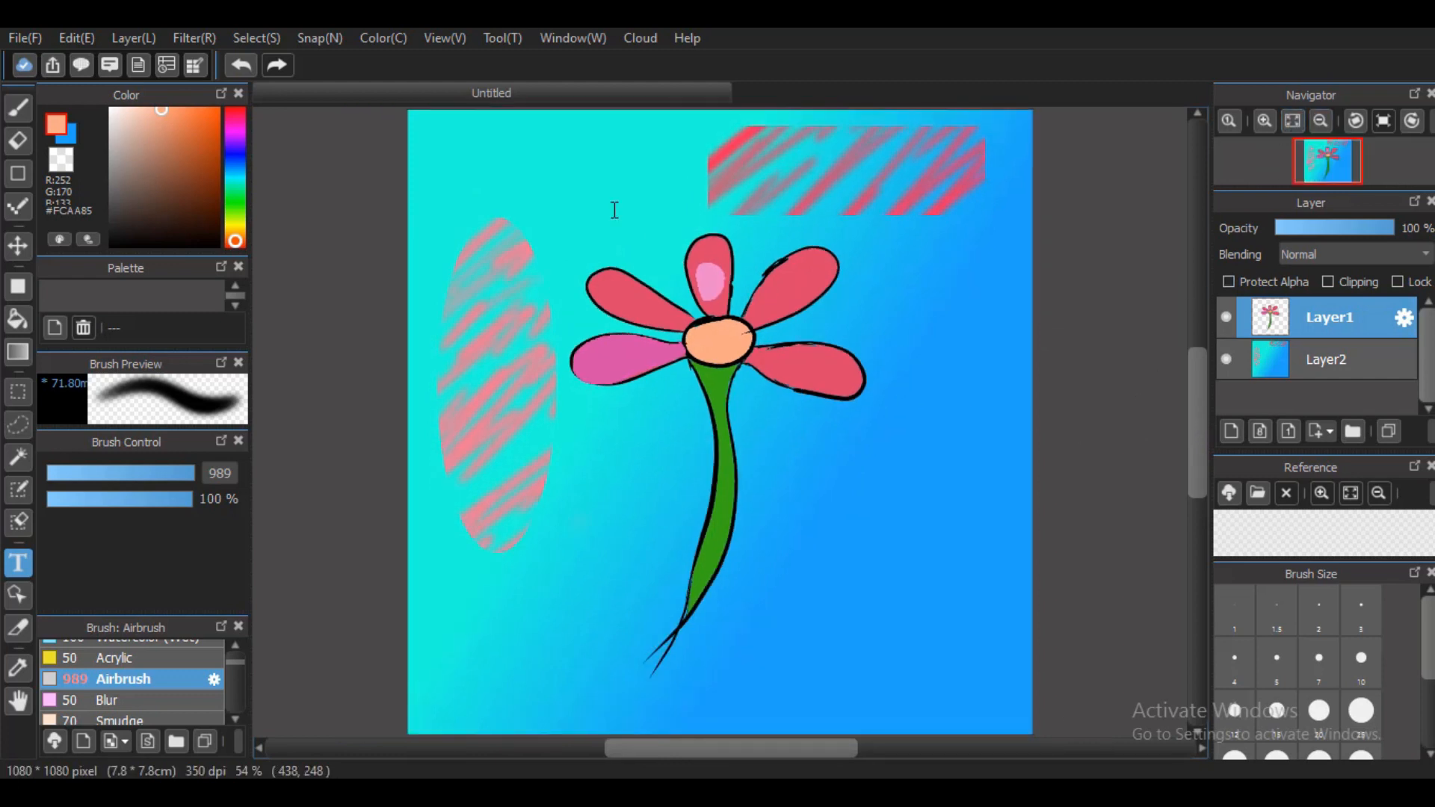
click(639, 241)
drag(347, 354, 407, 165)
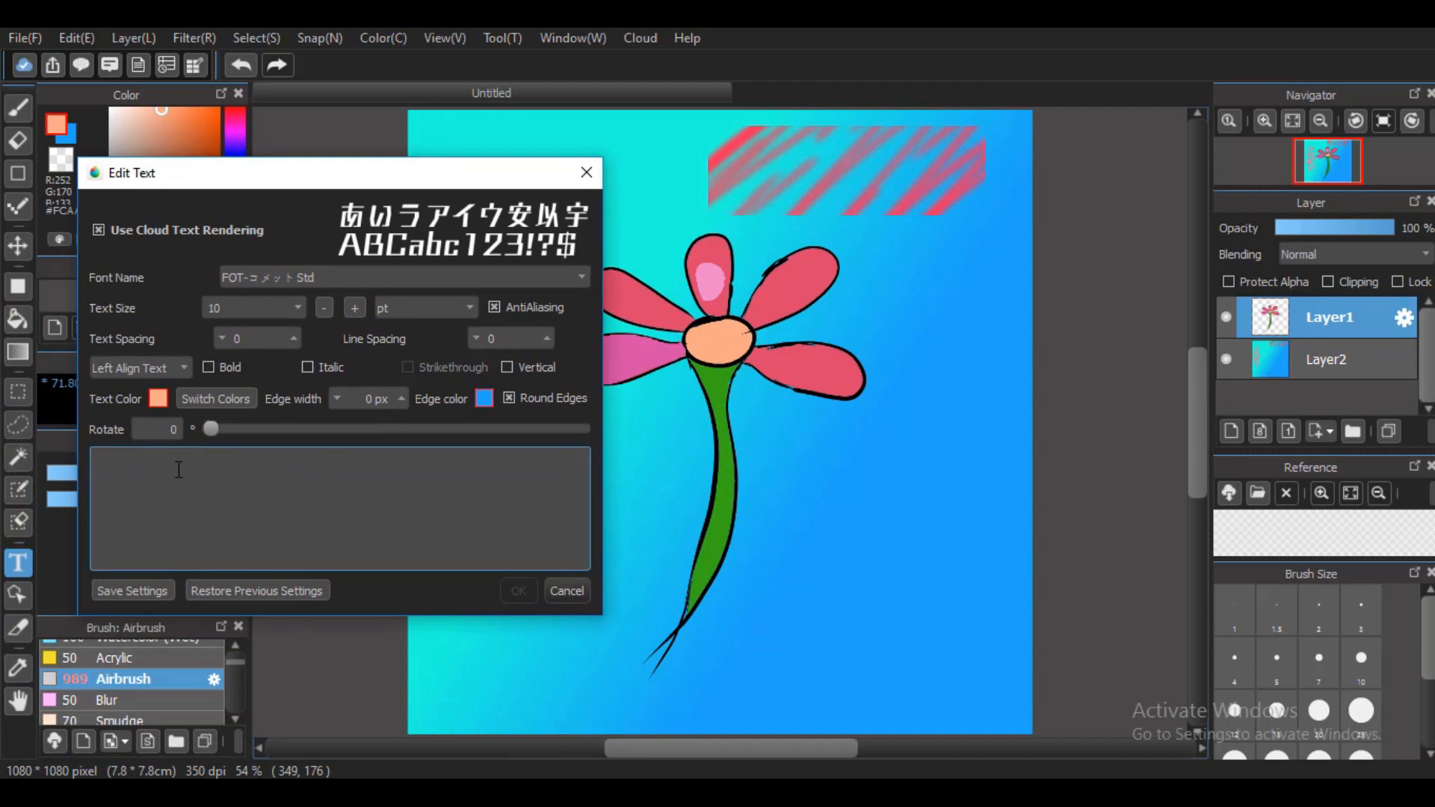
text(KhanZadi Art)
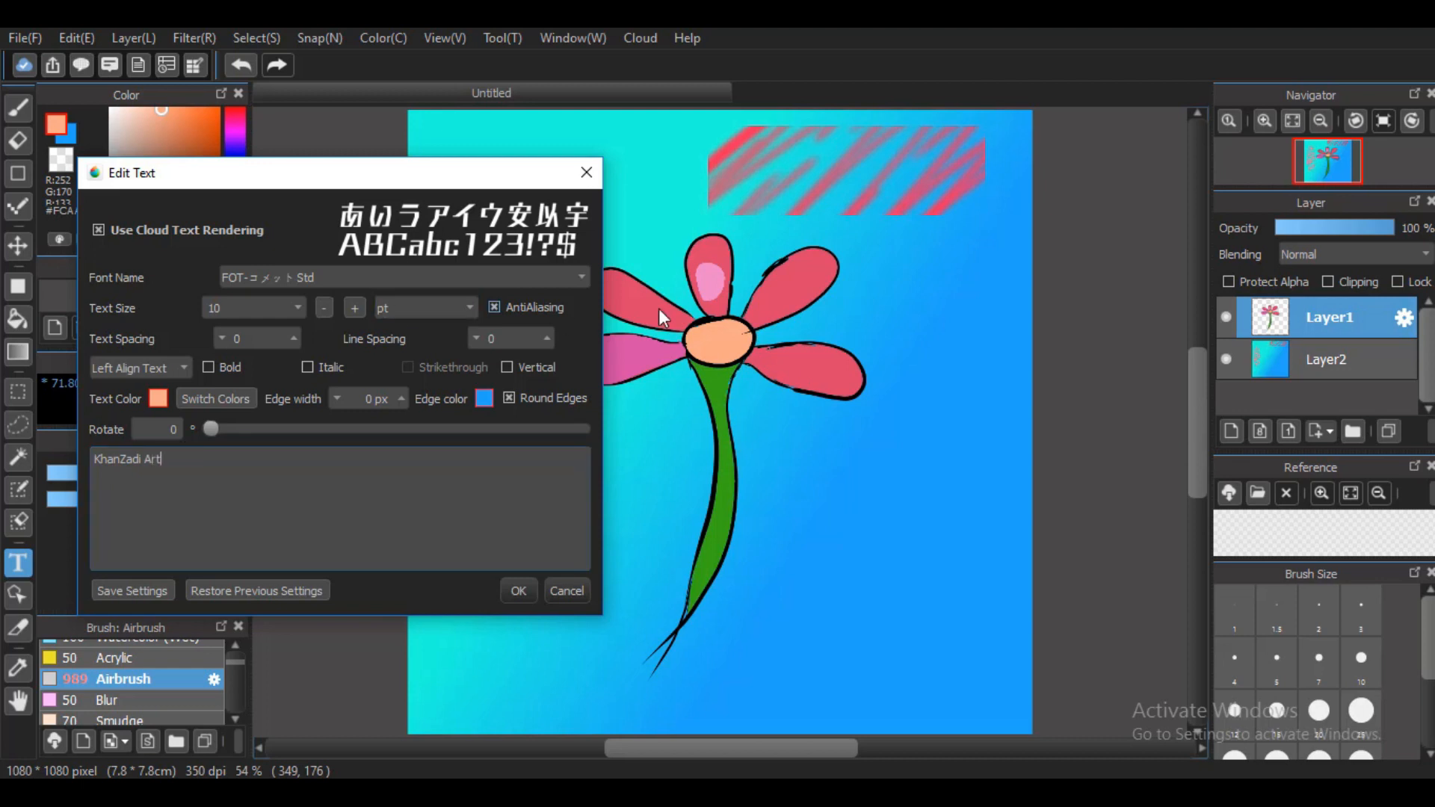
- Style the "KhanZadi Art" text in the FOT-マティス Pro font at 30 pt with a pink text colour
triple_click(110, 470)
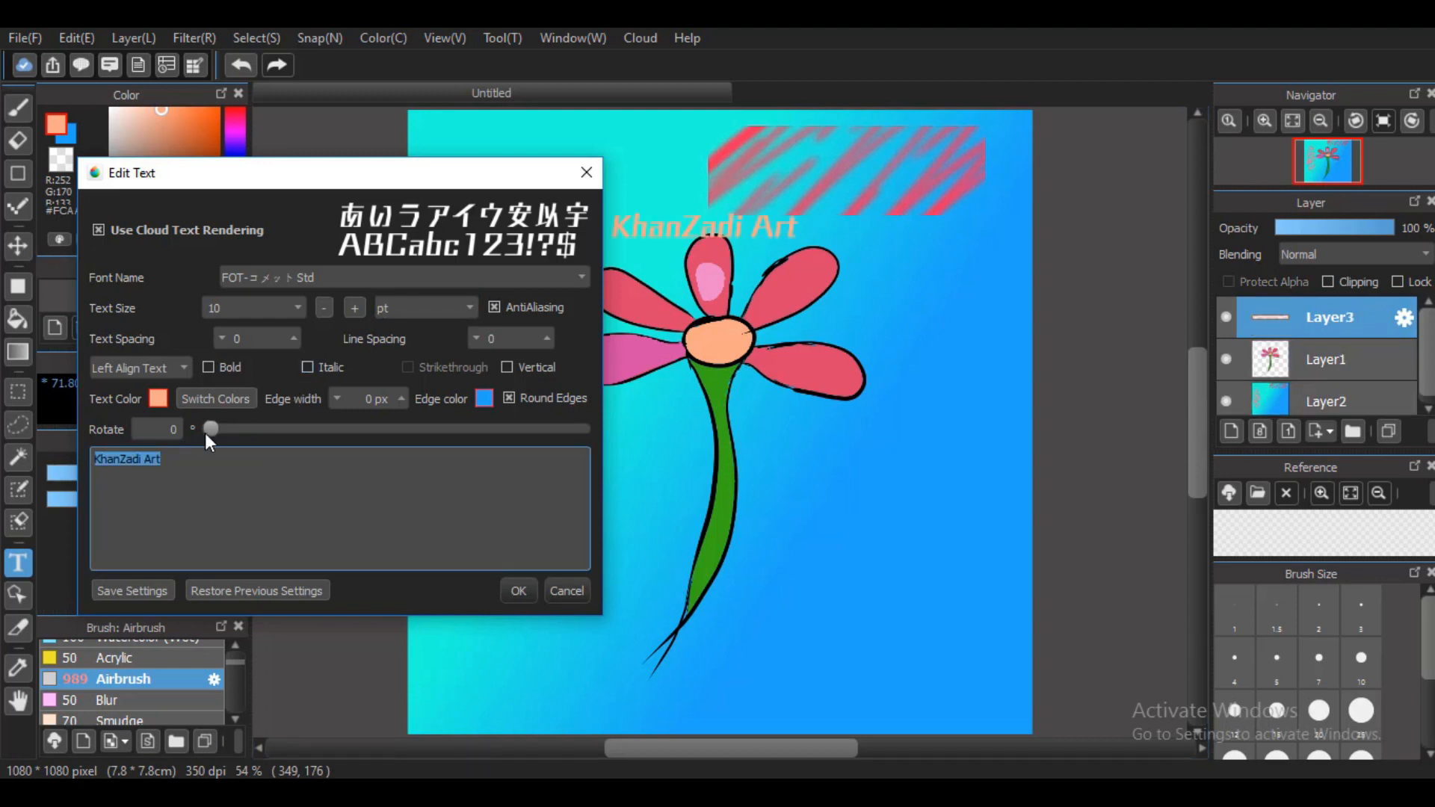
click(455, 268)
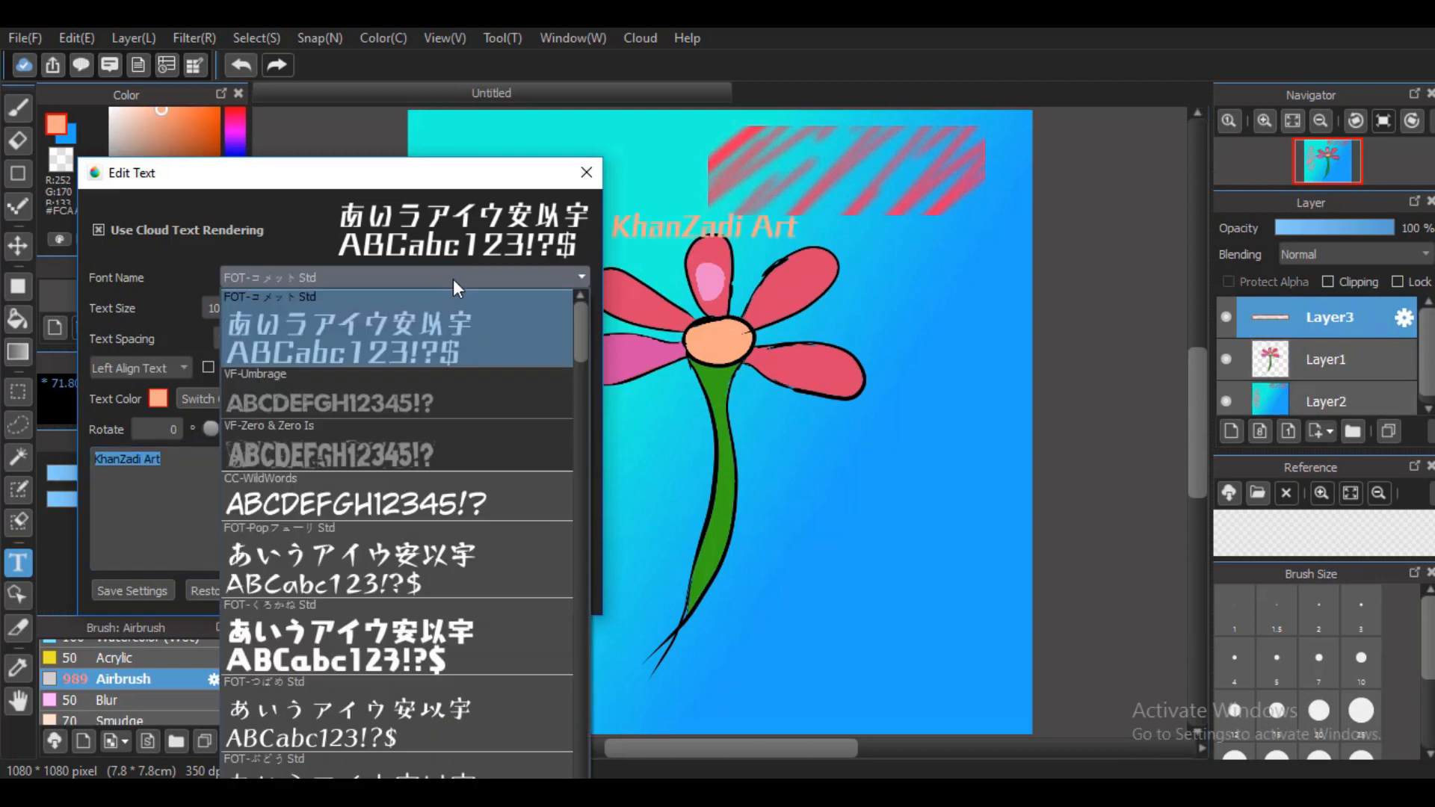
click(465, 508)
click(582, 248)
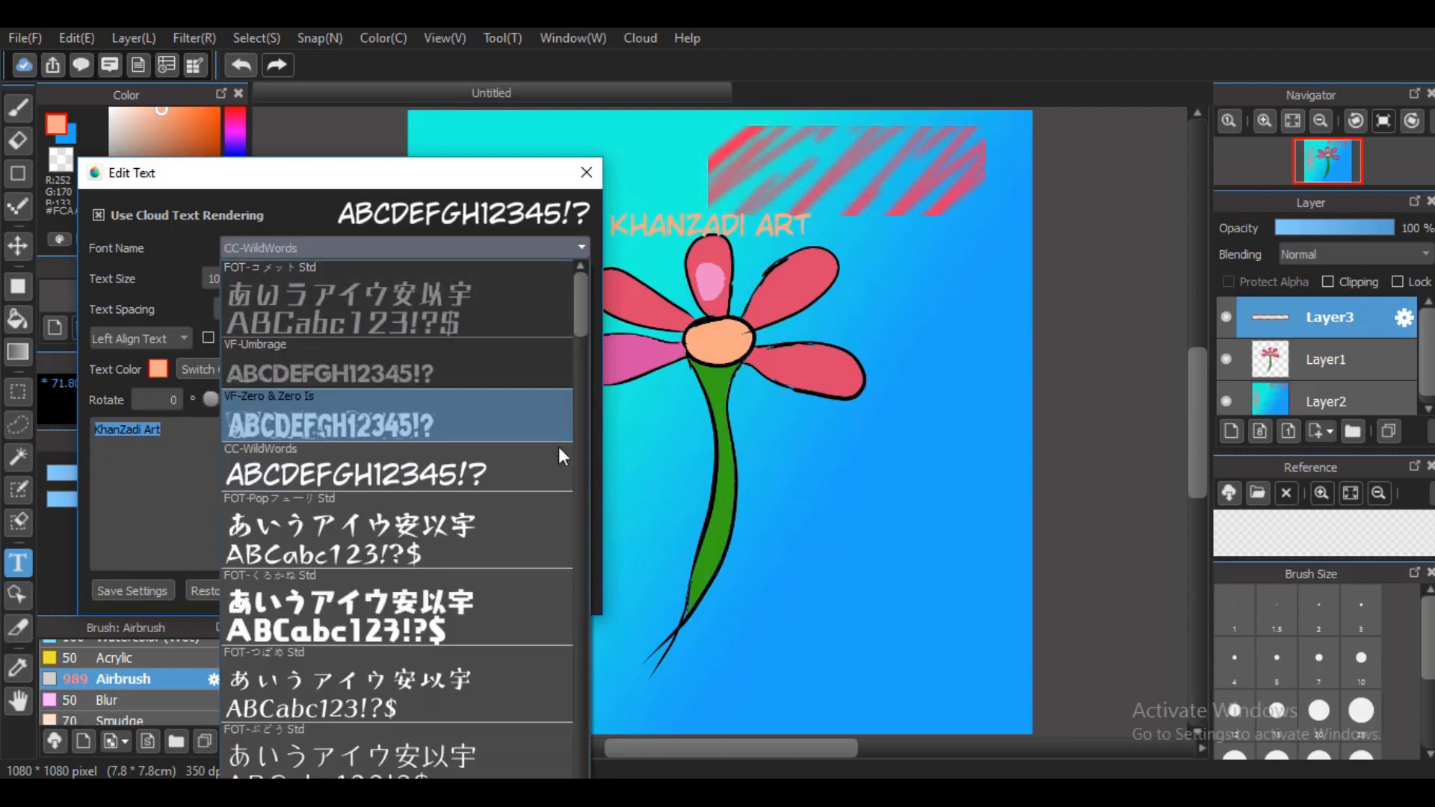
scroll(584, 313, down, 3)
scroll(591, 351, down, 3)
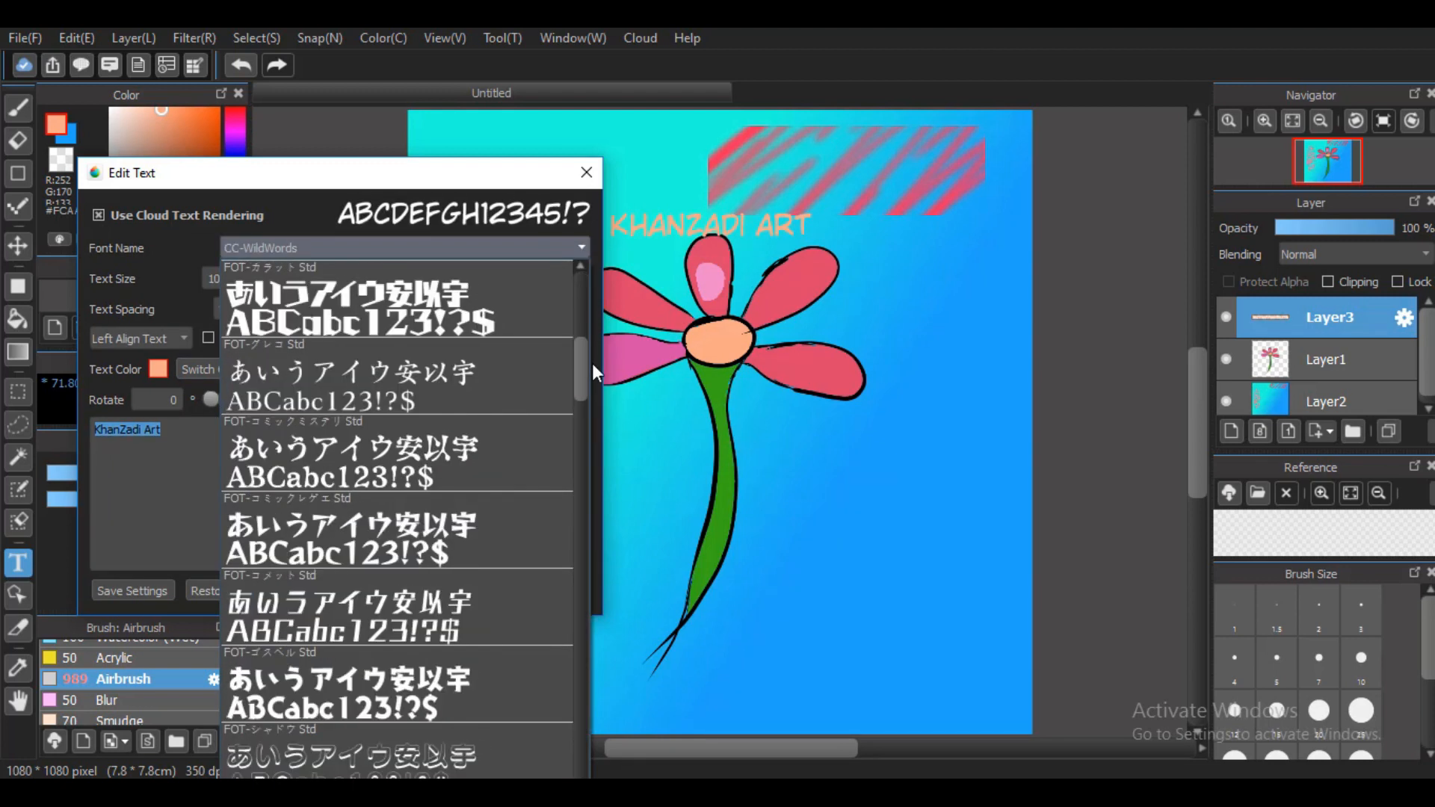
click(389, 377)
click(159, 396)
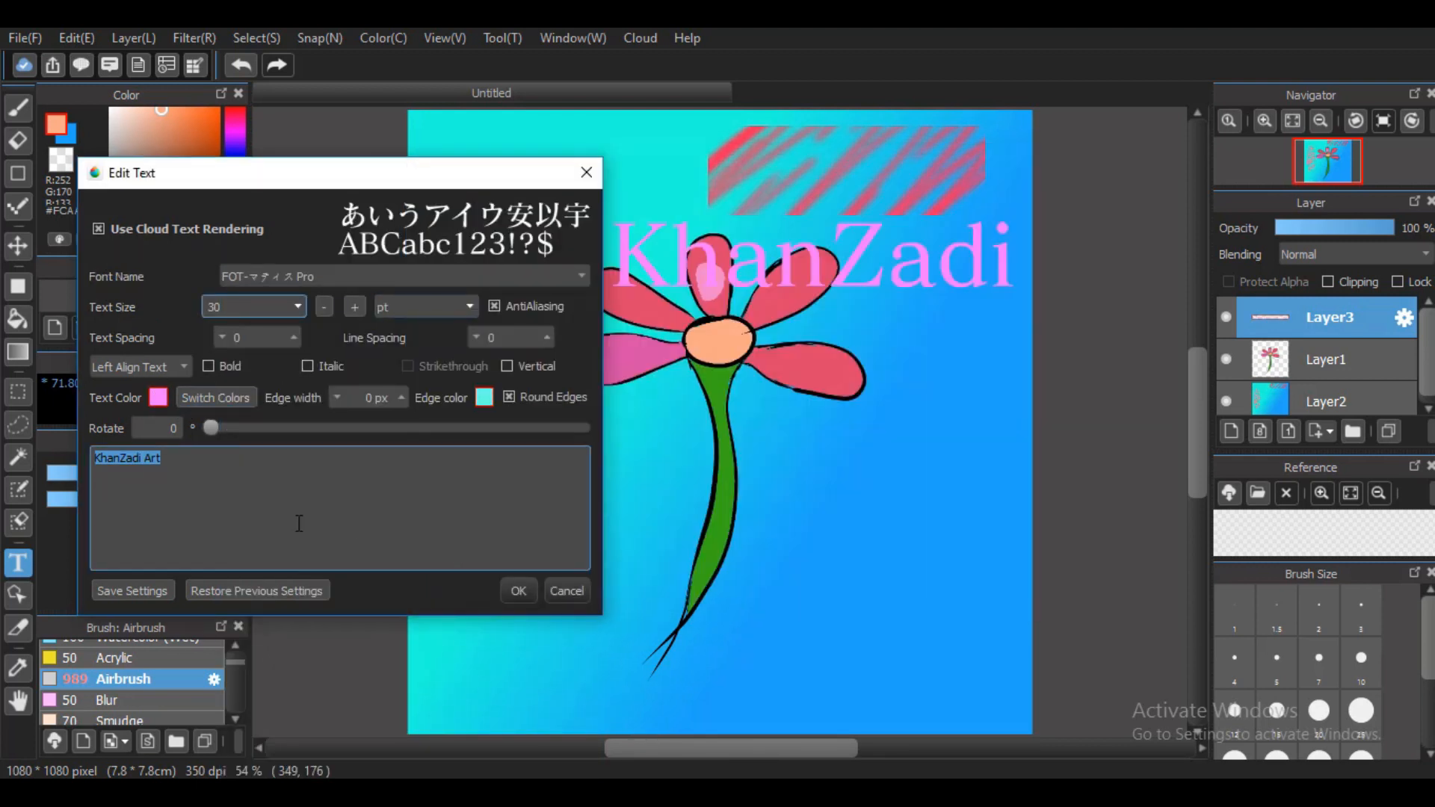
click(519, 590)
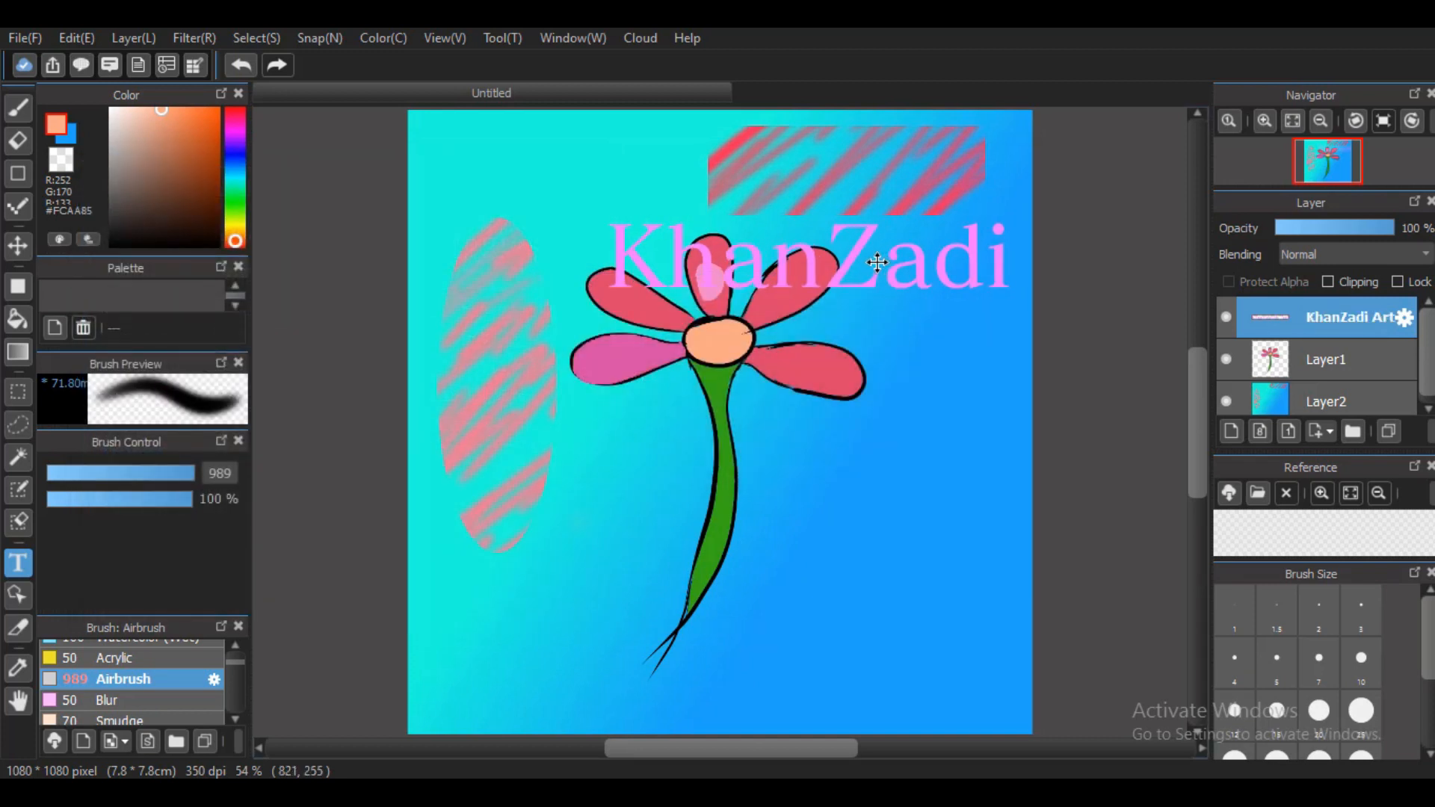
- Move the "KhanZadi Art" text clear above the flower and set its size to 24 pt
mouse_move(747, 204)
mouse_down()
mouse_move(722, 177)
mouse_move(731, 192)
mouse_up()
double_click(761, 196)
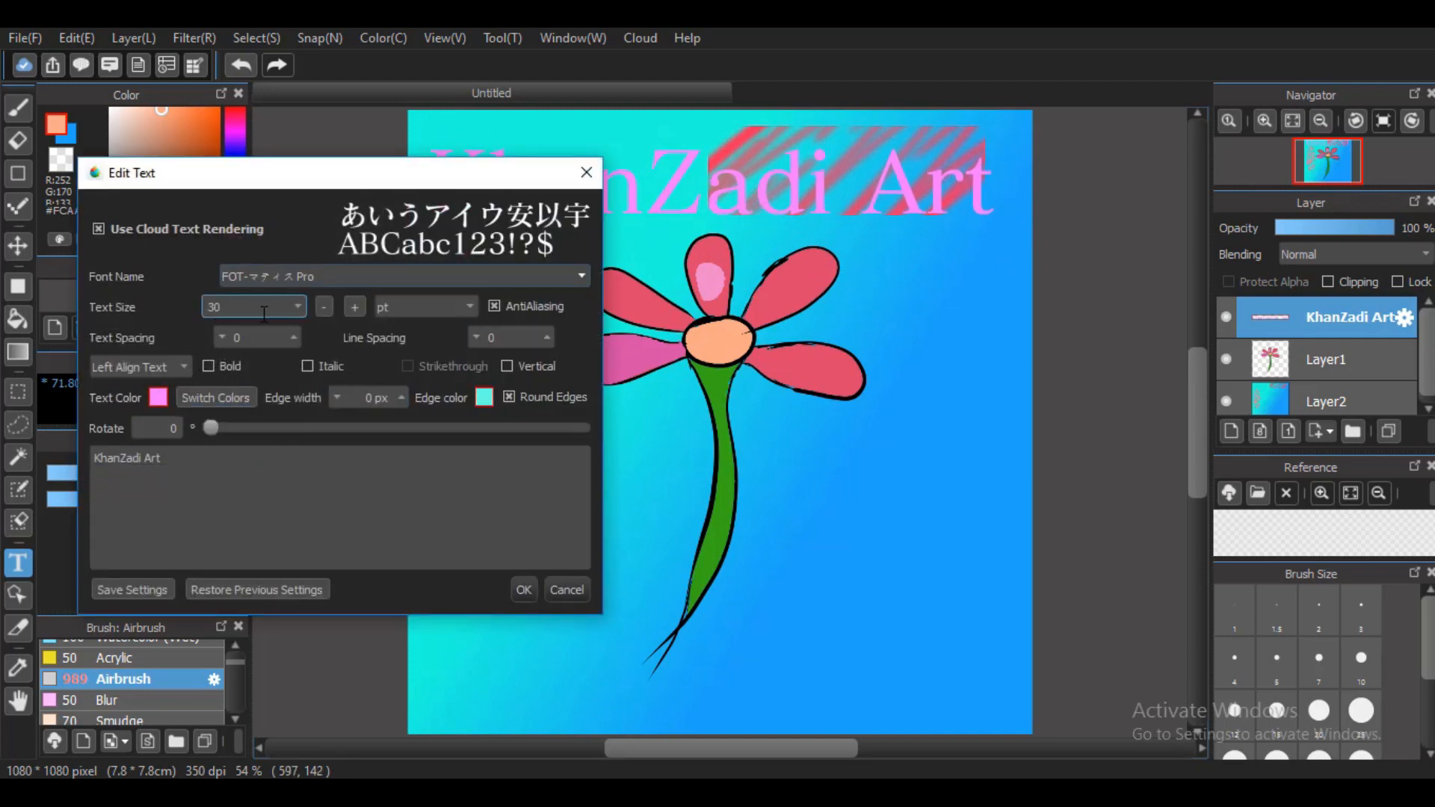
click(297, 308)
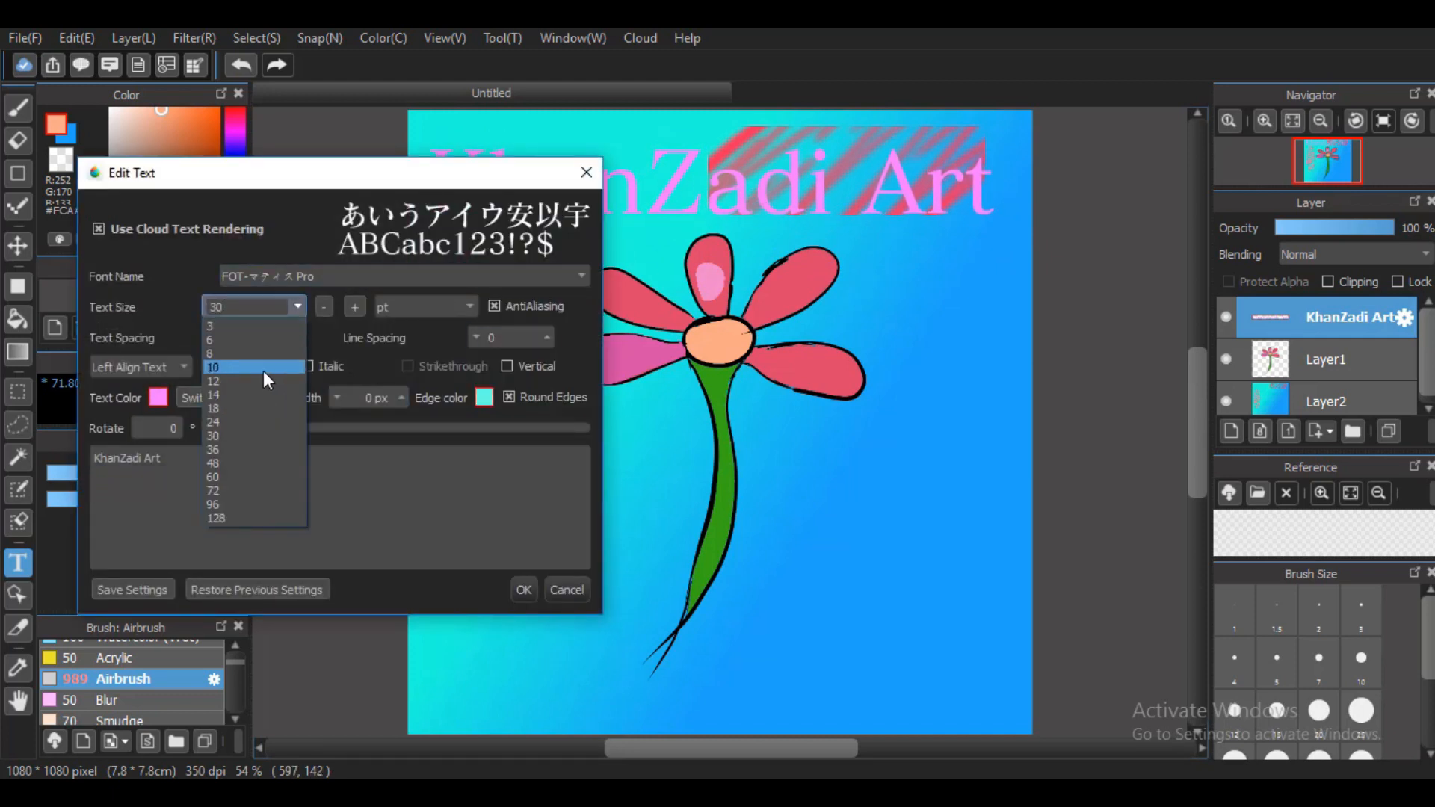
click(248, 422)
click(312, 453)
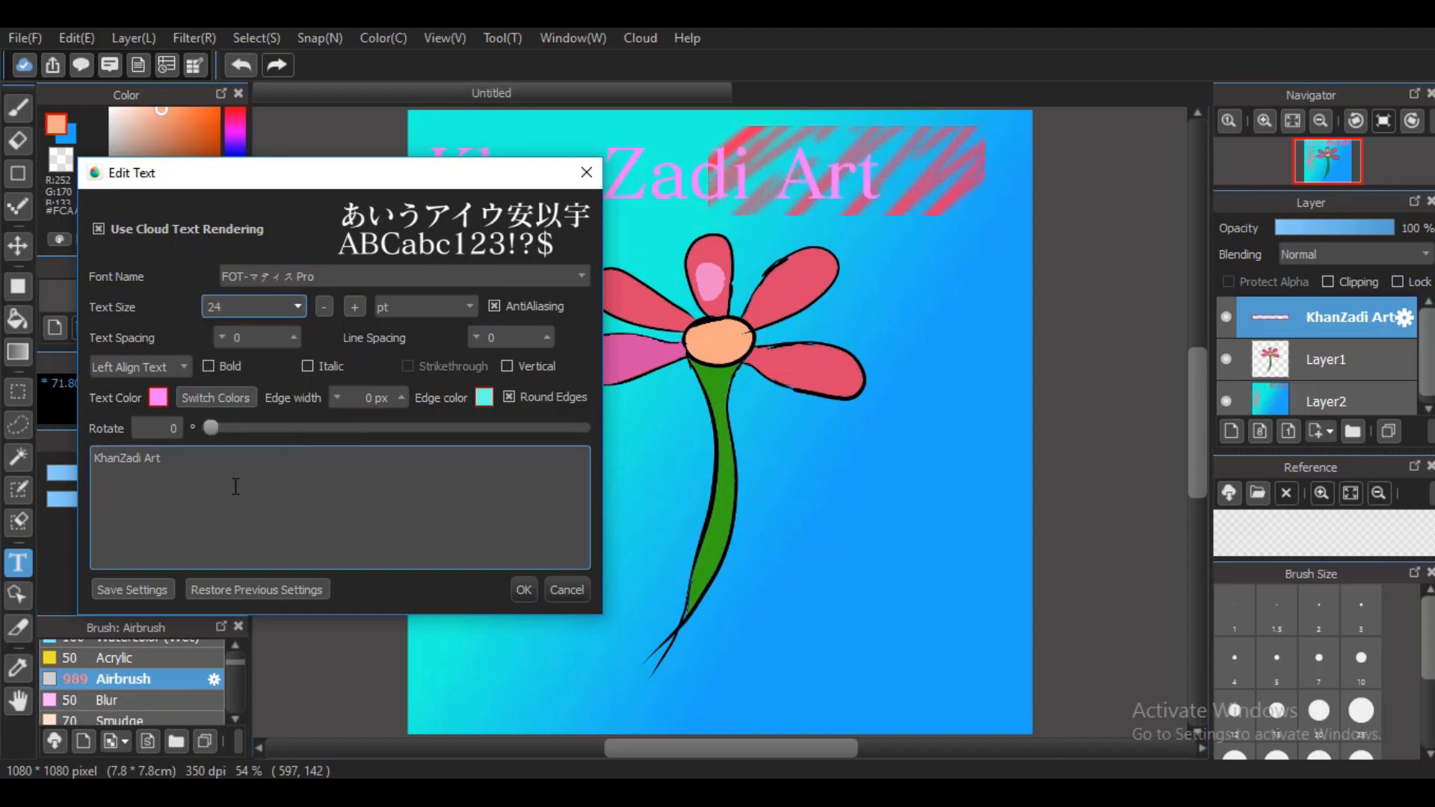
- Restyle the text in the VF-Umbrage font with red #ff0000, and shift it slightly to centre it above the flower
click(401, 277)
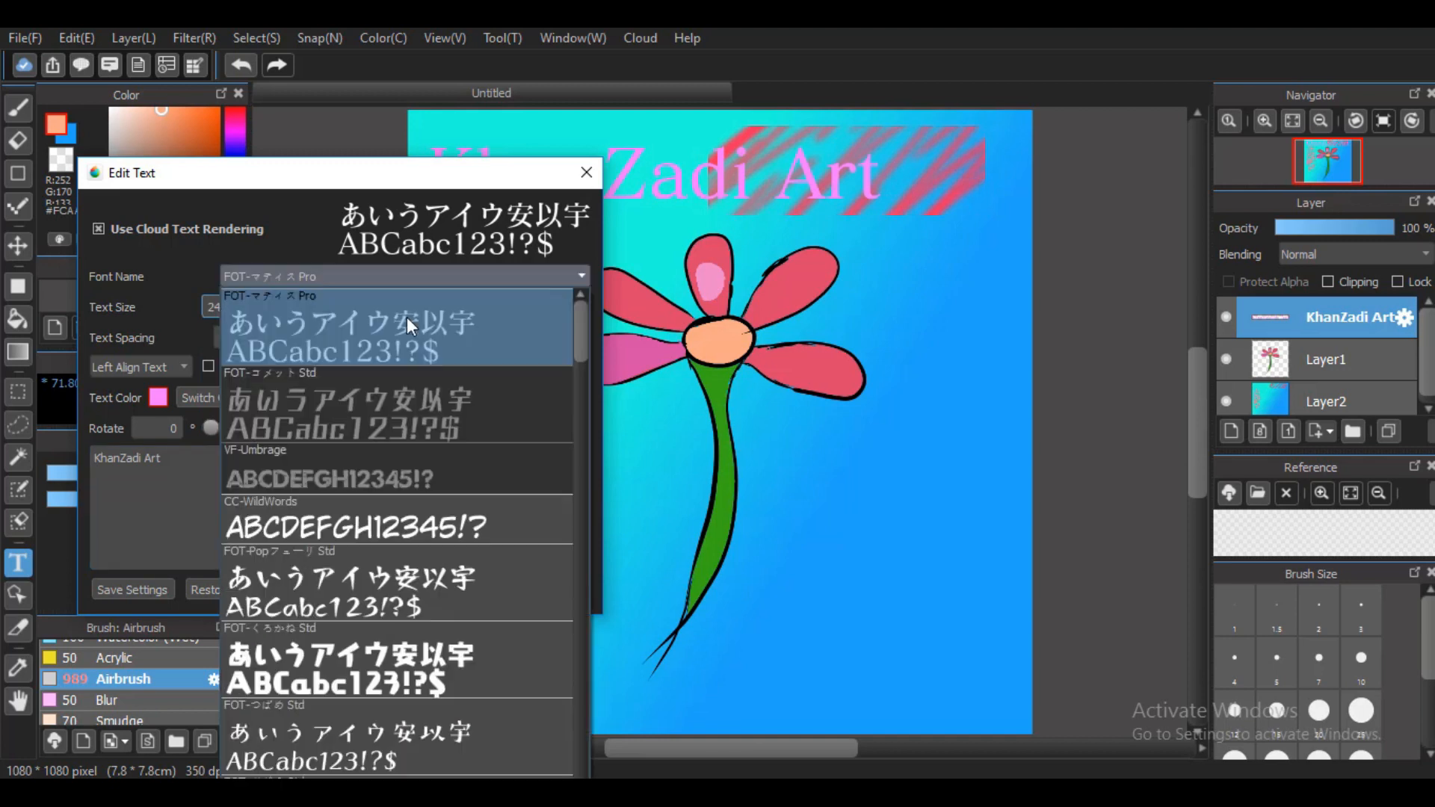
click(365, 474)
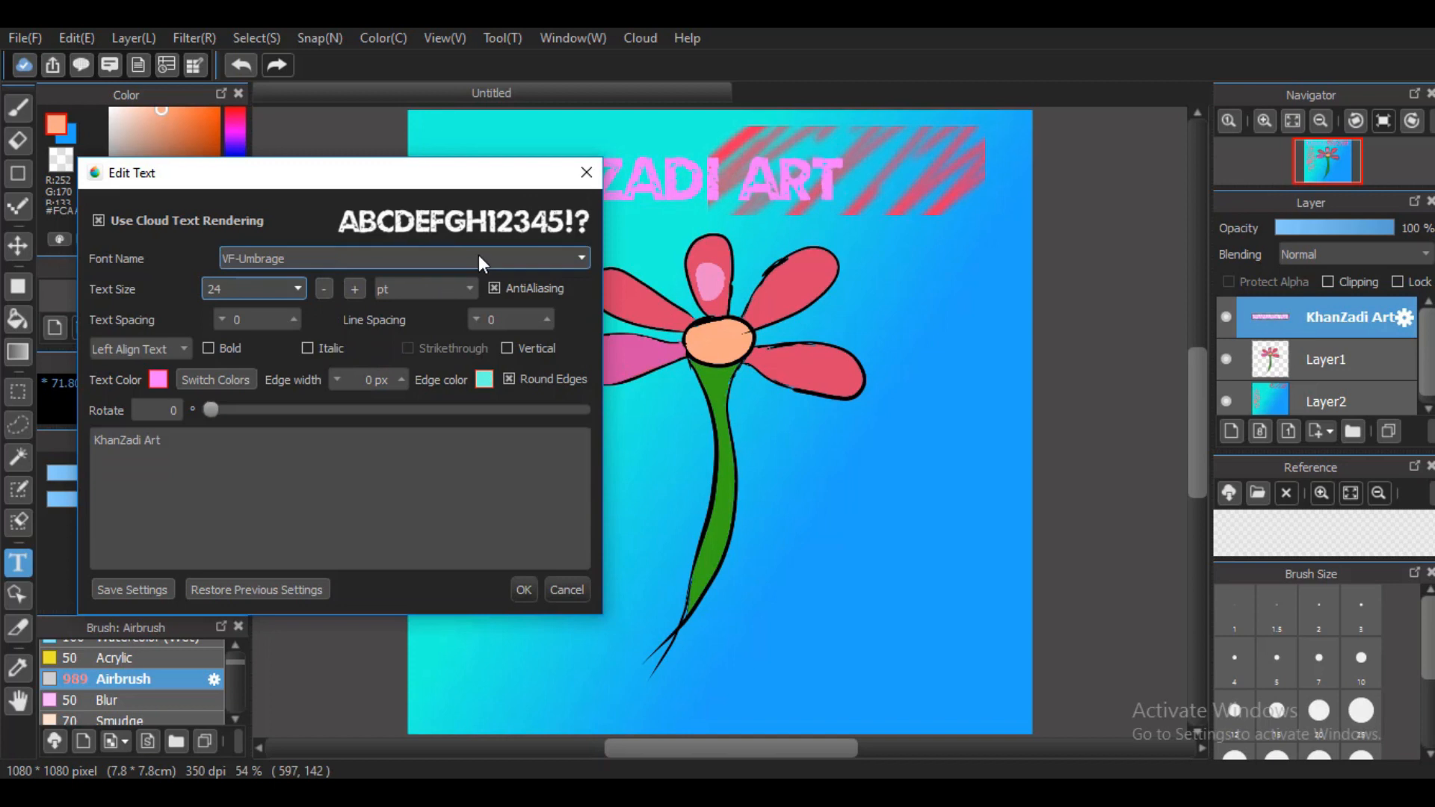
click(158, 379)
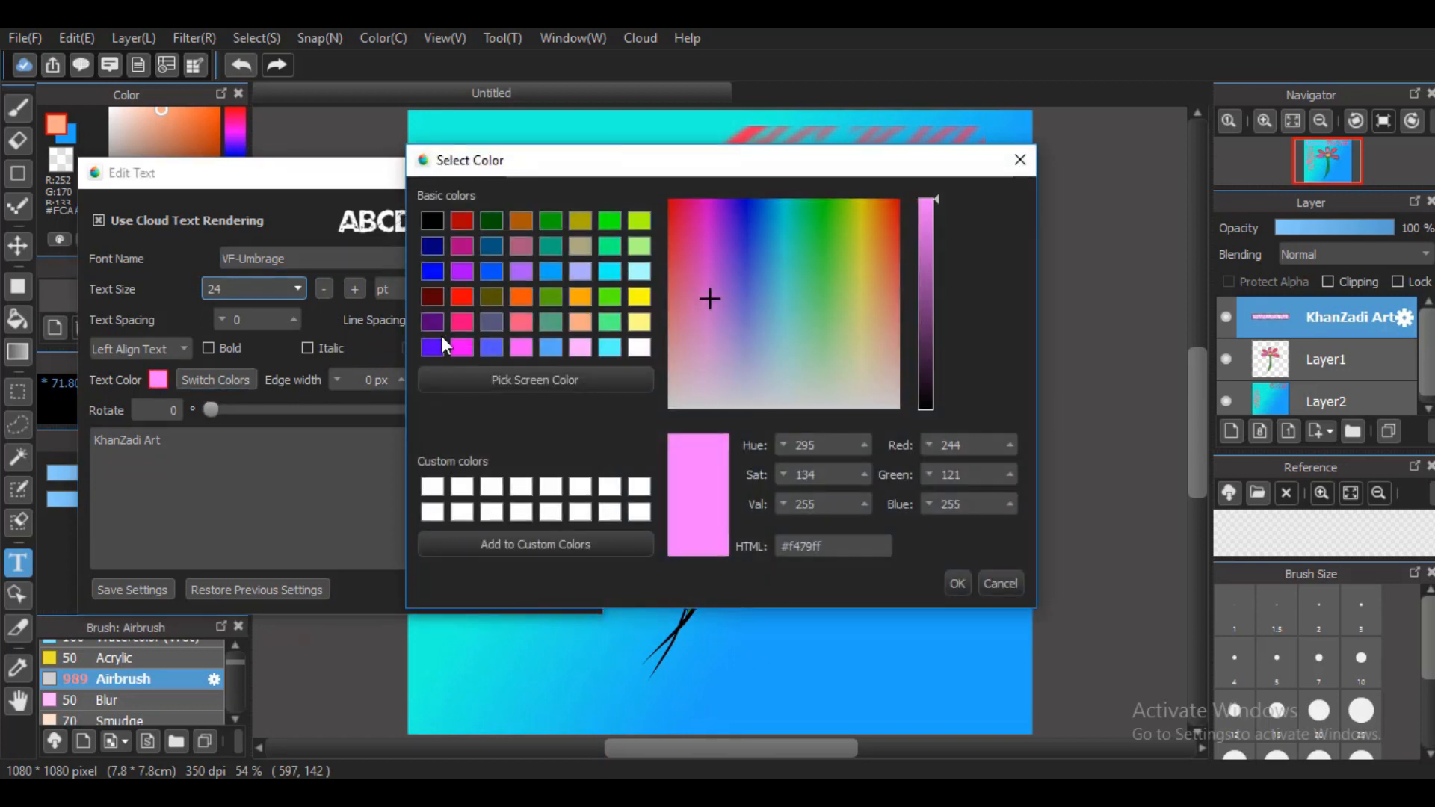
click(465, 297)
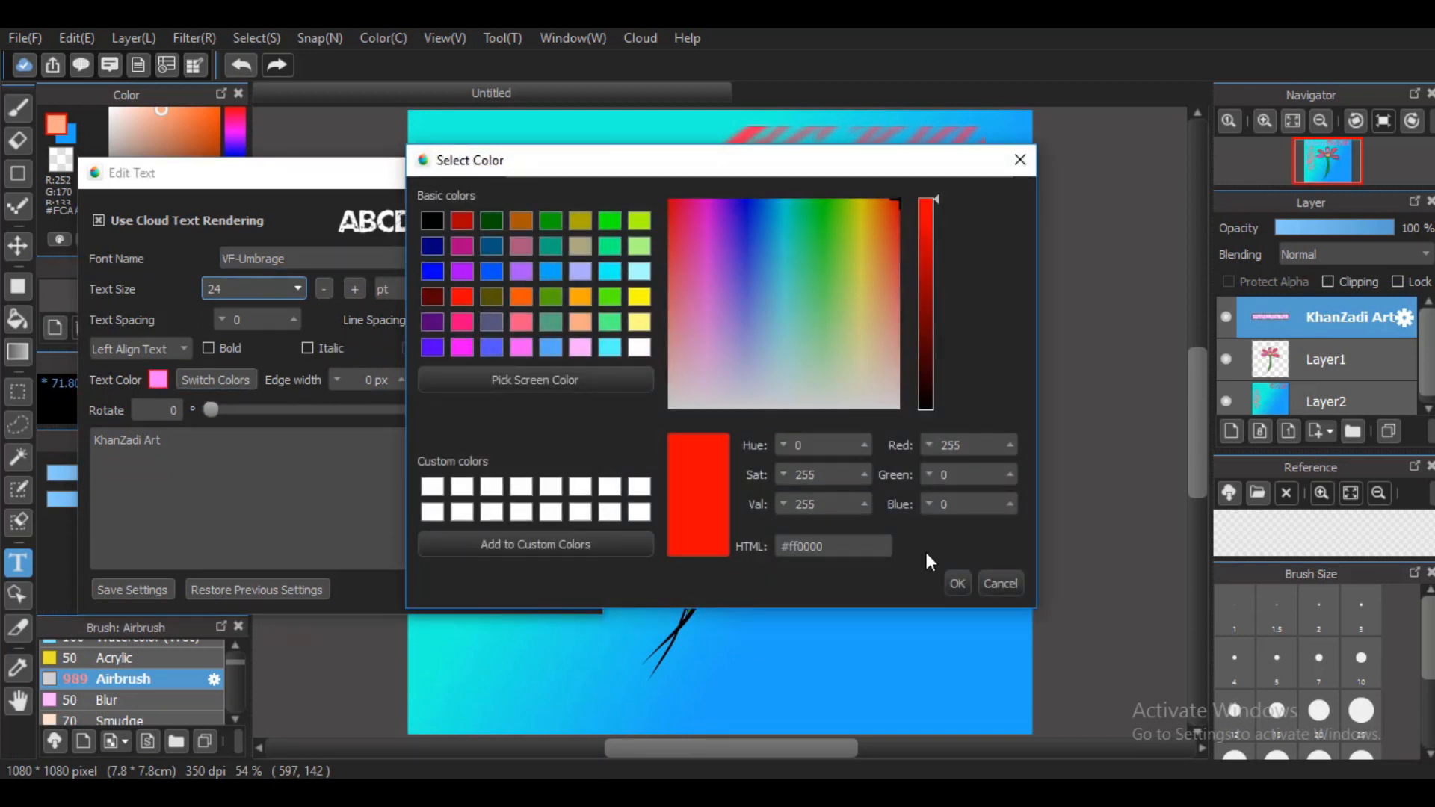
click(958, 583)
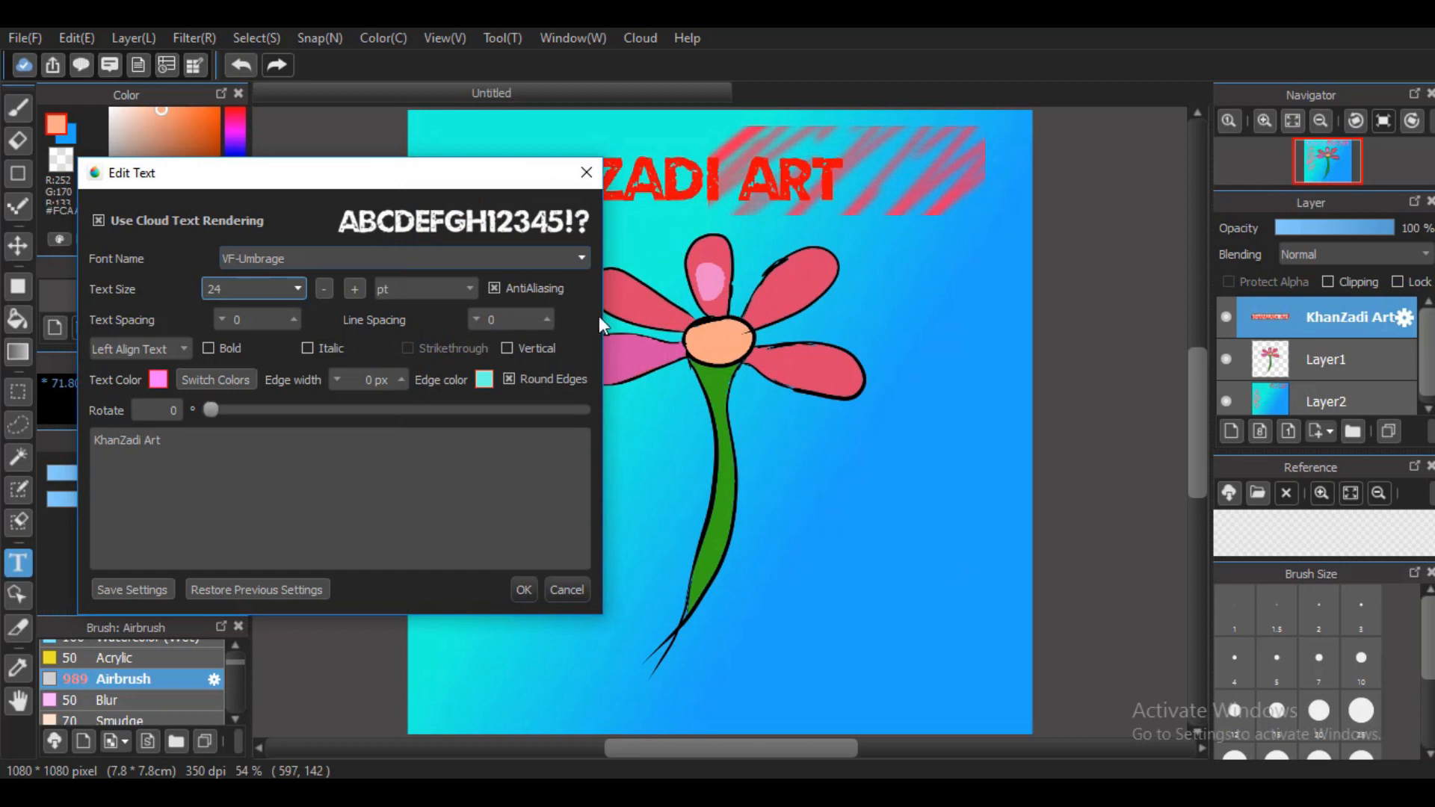
click(522, 589)
drag(678, 204, 704, 171)
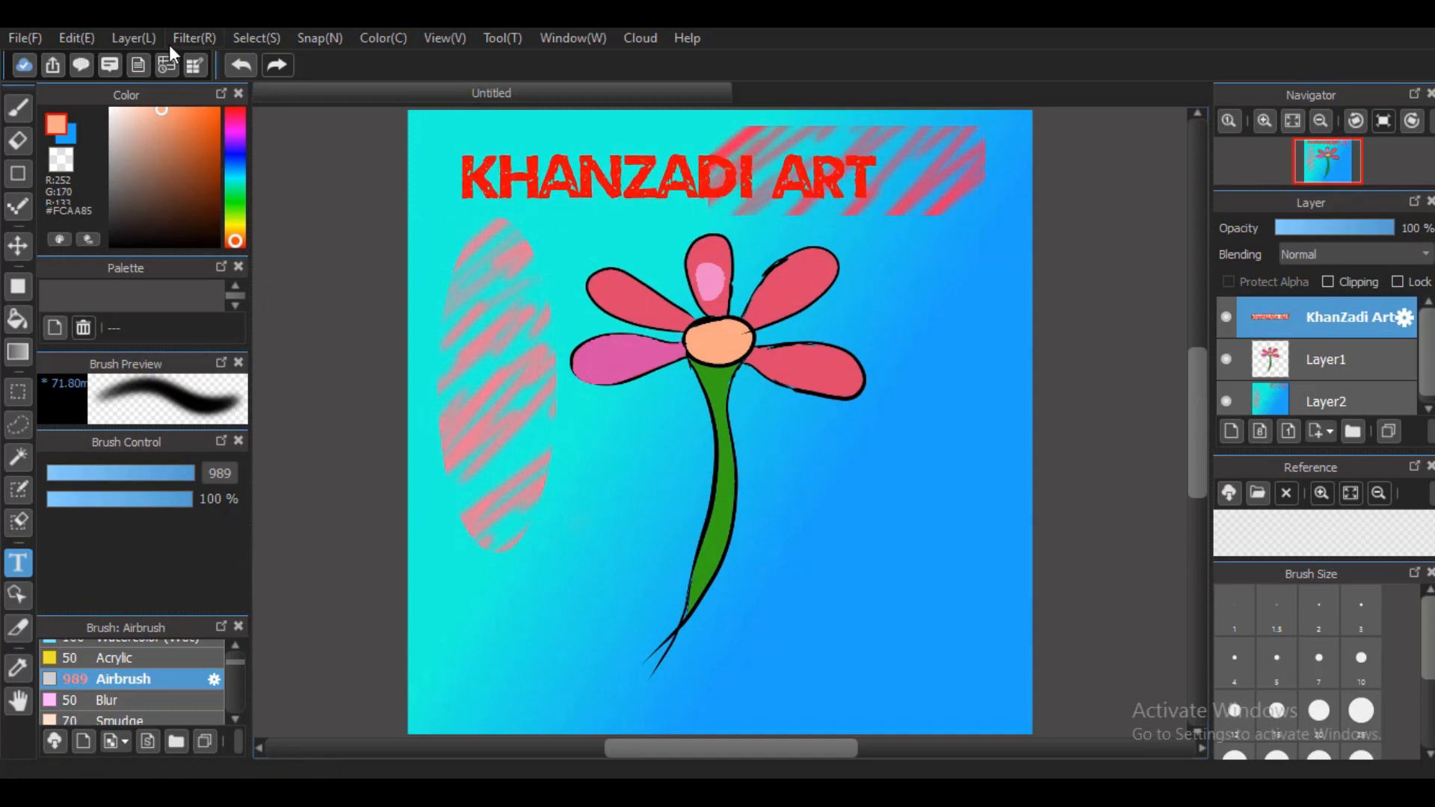
- Draw a filled blue-violet (#492AC2) rectangle on Layer2 as a banner behind the "KhanZadi Art" text
click(19, 286)
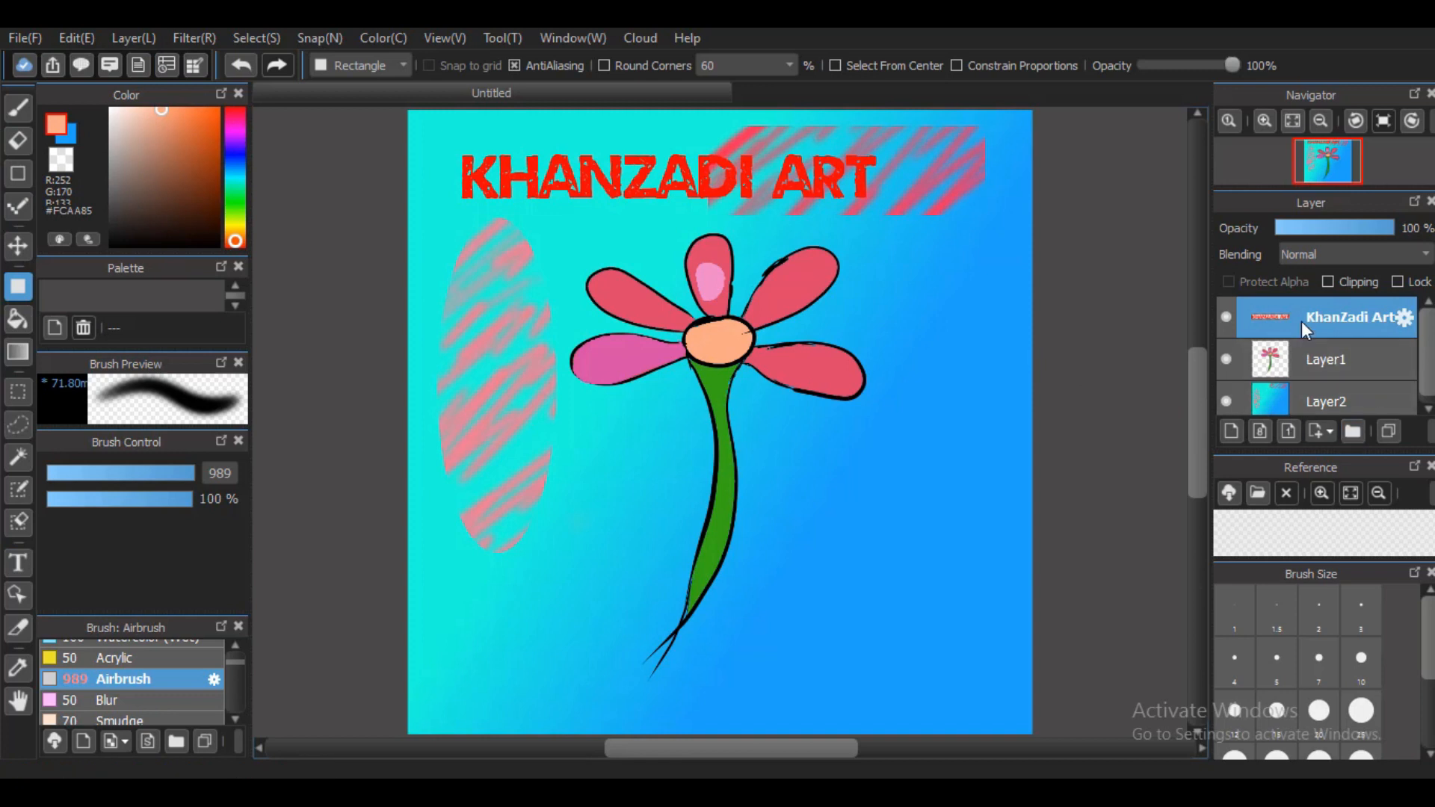
click(1311, 399)
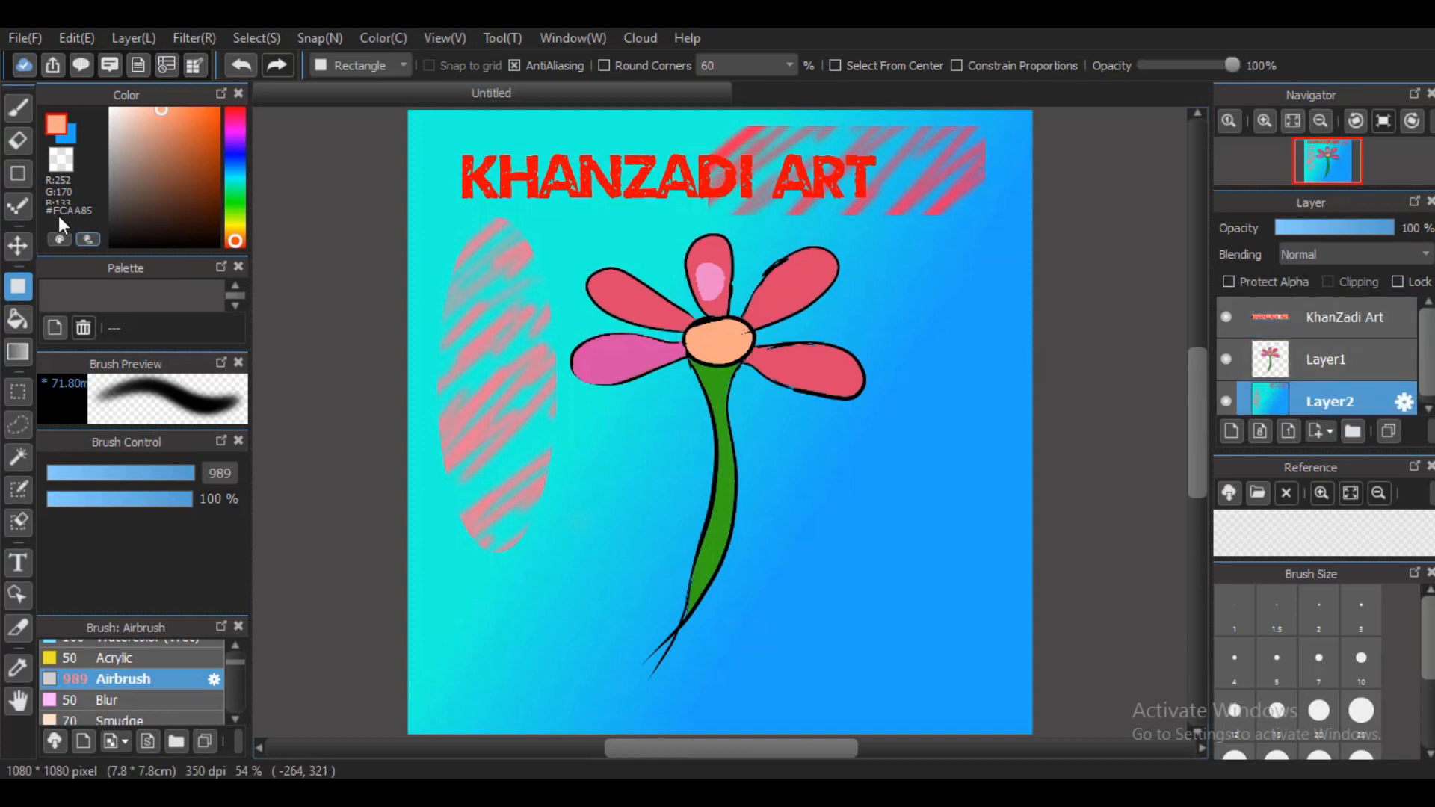
click(235, 172)
mouse_move(246, 173)
mouse_down()
mouse_move(249, 233)
mouse_move(239, 111)
mouse_move(253, 150)
mouse_up()
drag(161, 118, 196, 140)
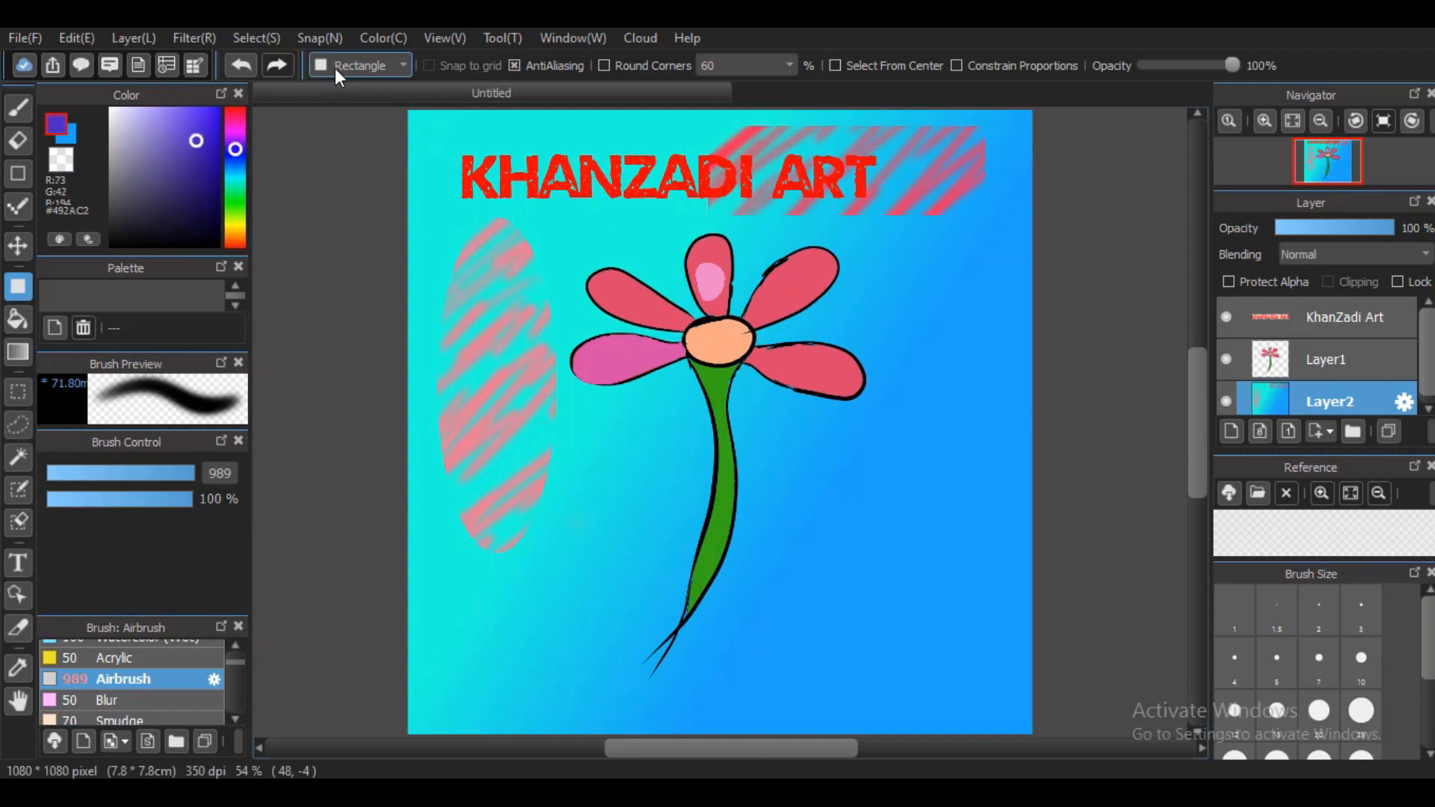
click(366, 66)
click(375, 82)
drag(439, 142, 921, 215)
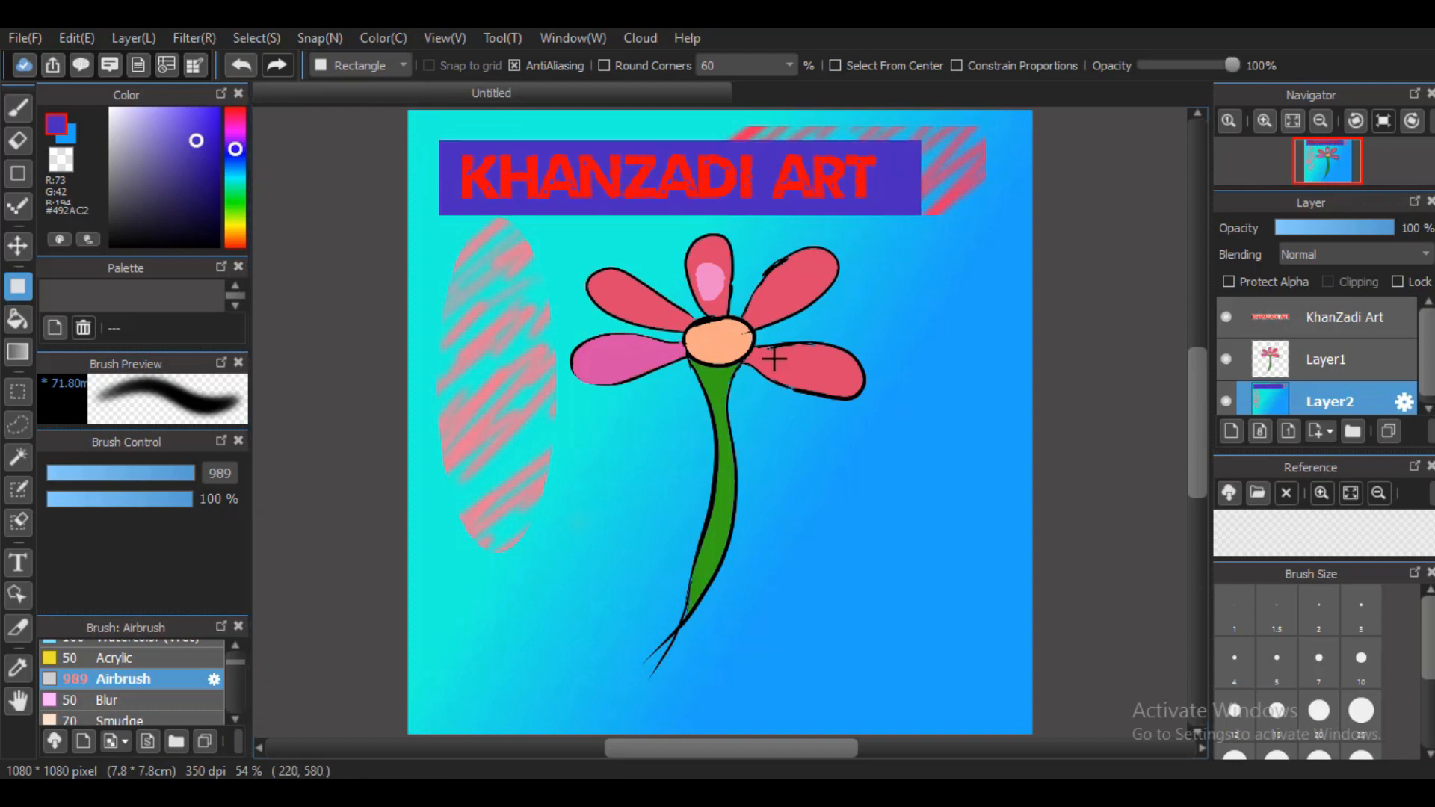
- Sample colours from a petal, the pink spot, the flower centre and the stem with the Eyedropper, and set the drawing colour to black
click(17, 110)
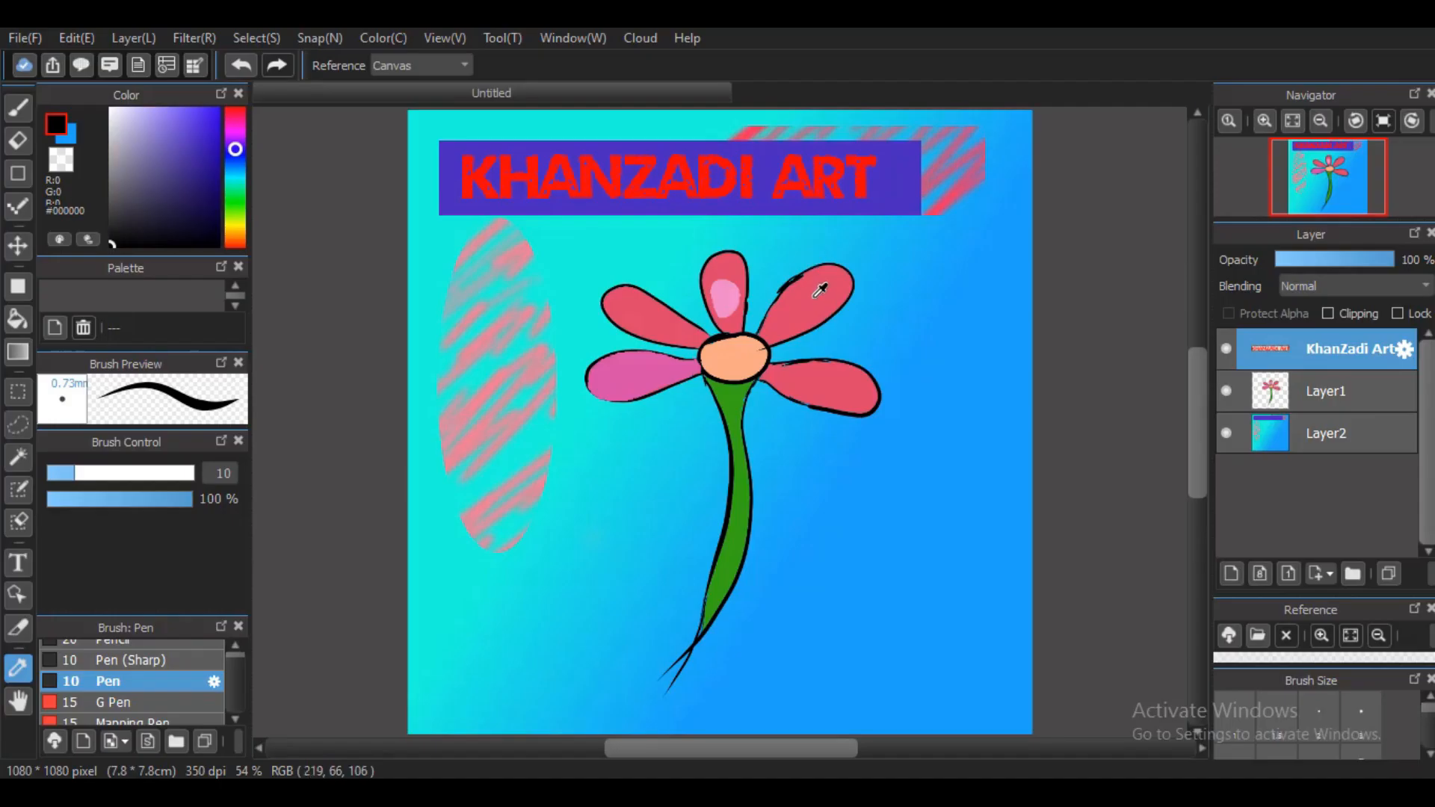
click(815, 299)
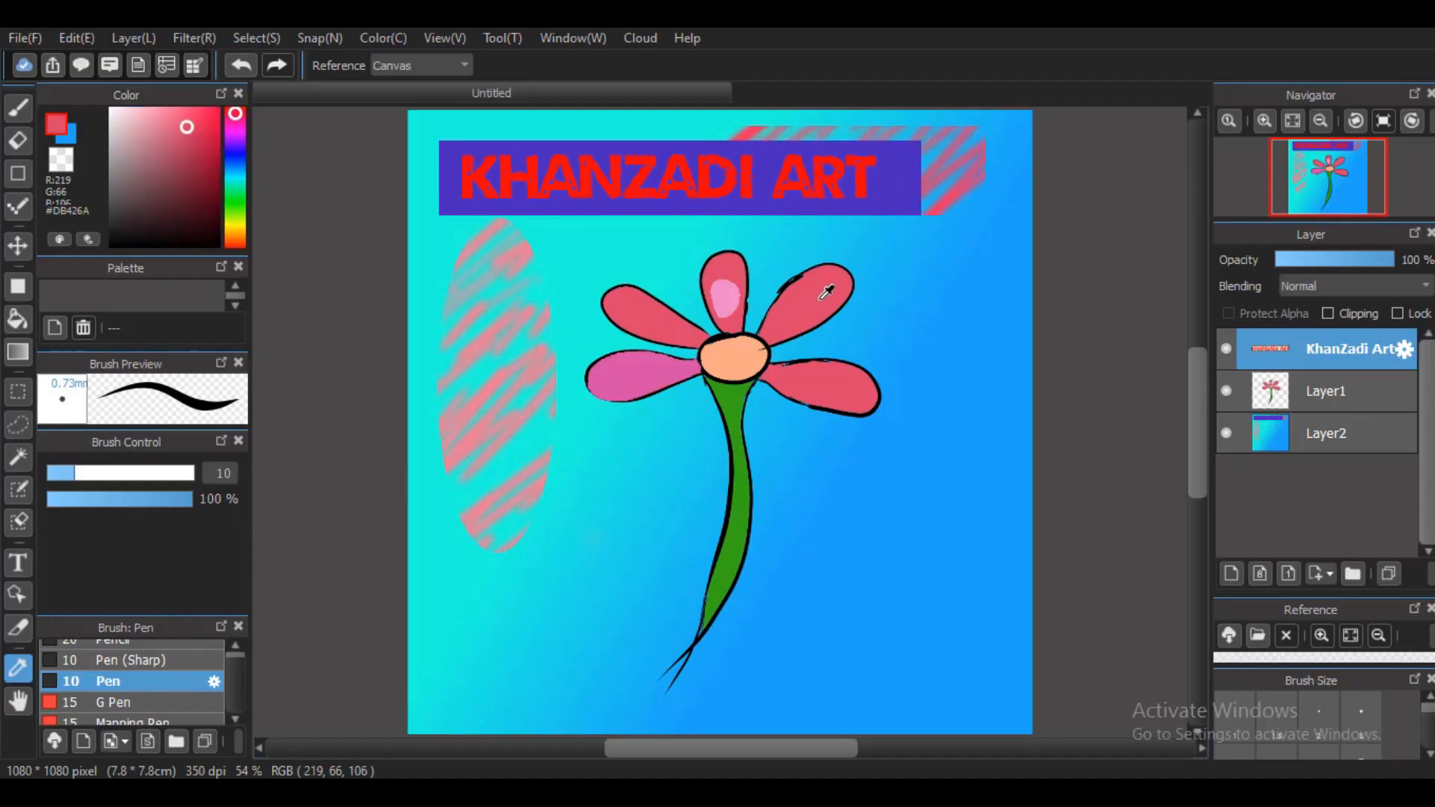
click(729, 293)
click(742, 357)
click(736, 452)
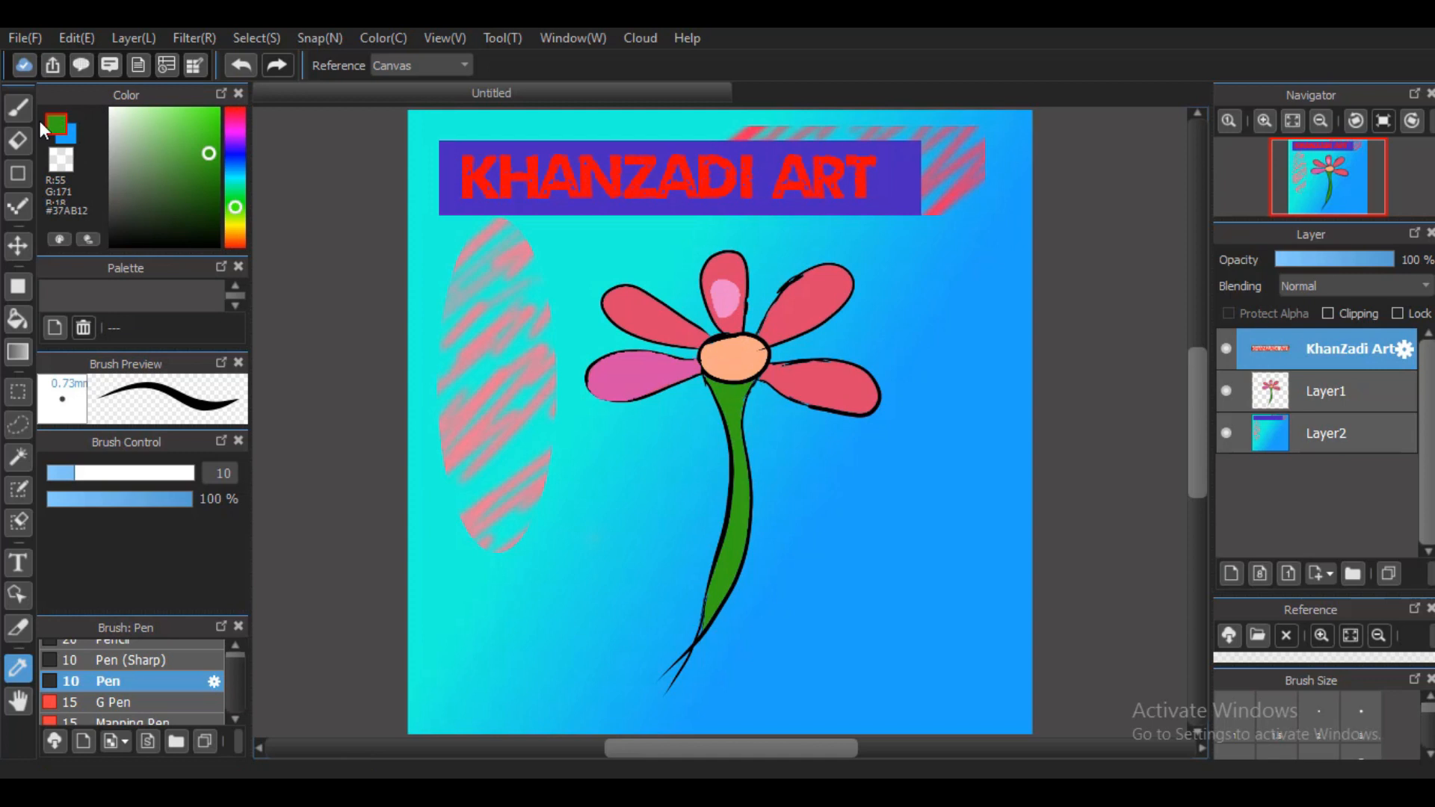
drag(142, 213, 110, 245)
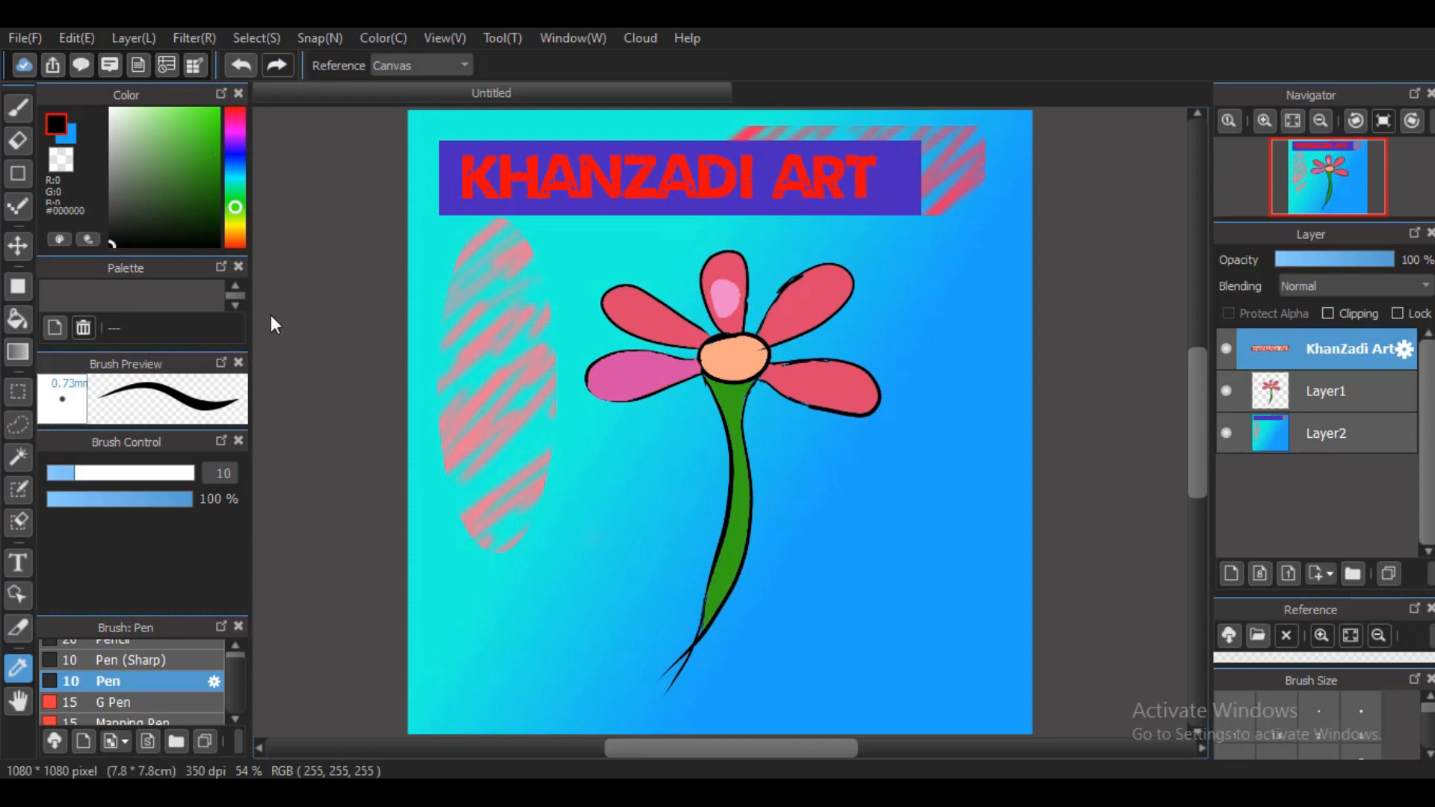
- Sample colours across the banner, flower and stem, finishing with the red #E03669 from the hatched strokes beside the banner
click(653, 161)
click(682, 203)
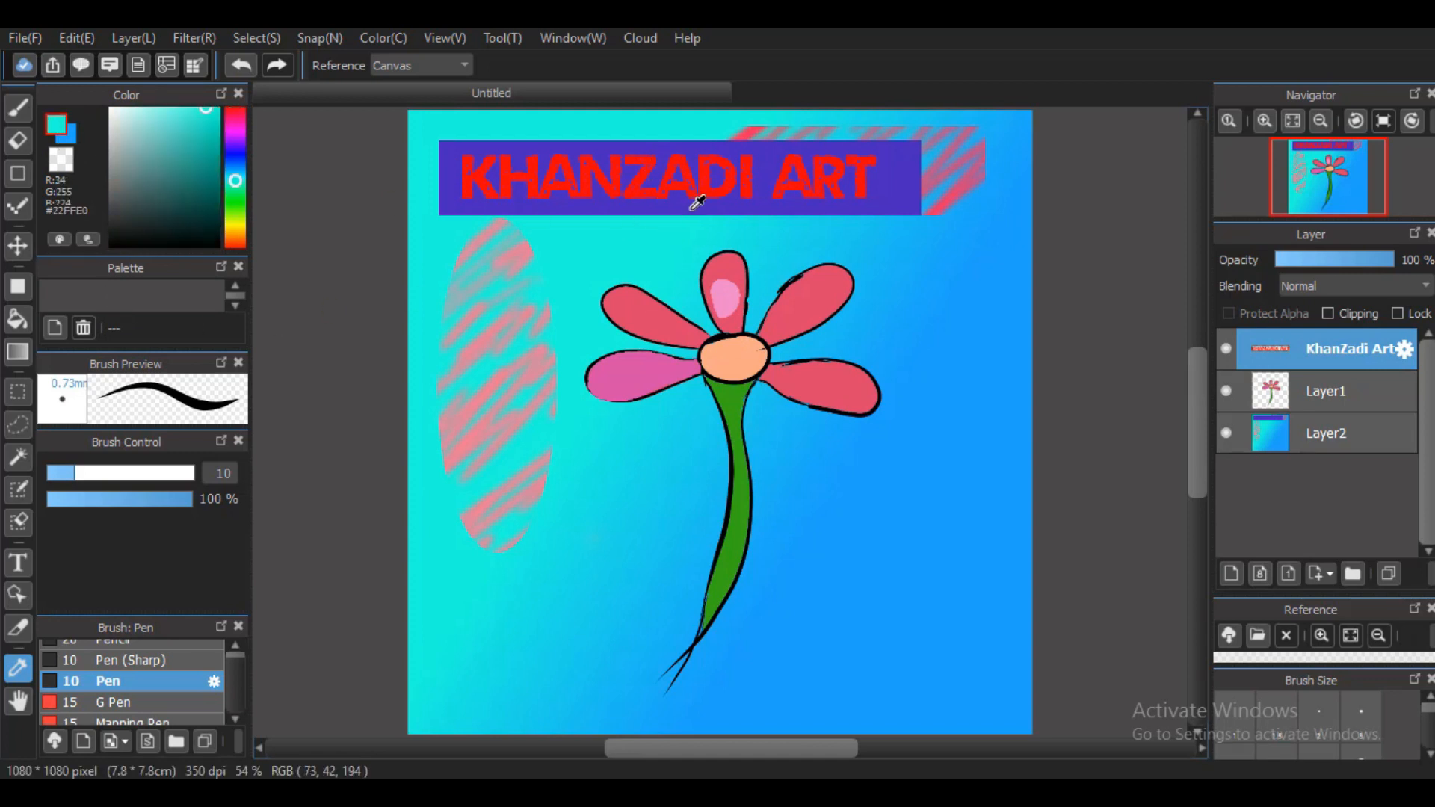
click(730, 293)
click(740, 269)
click(726, 364)
click(657, 377)
click(653, 317)
click(512, 379)
click(739, 475)
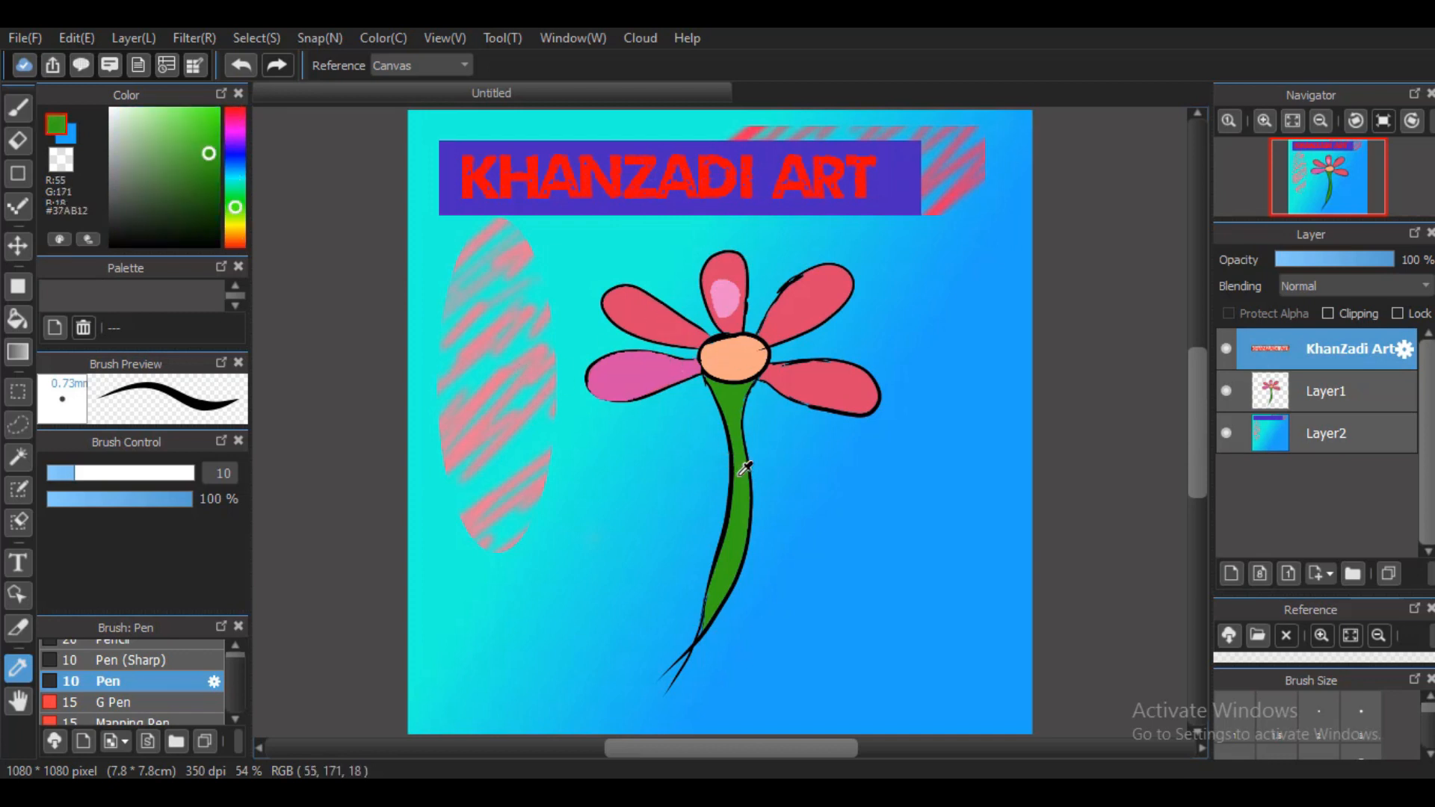
click(821, 390)
click(738, 345)
click(825, 296)
click(954, 192)
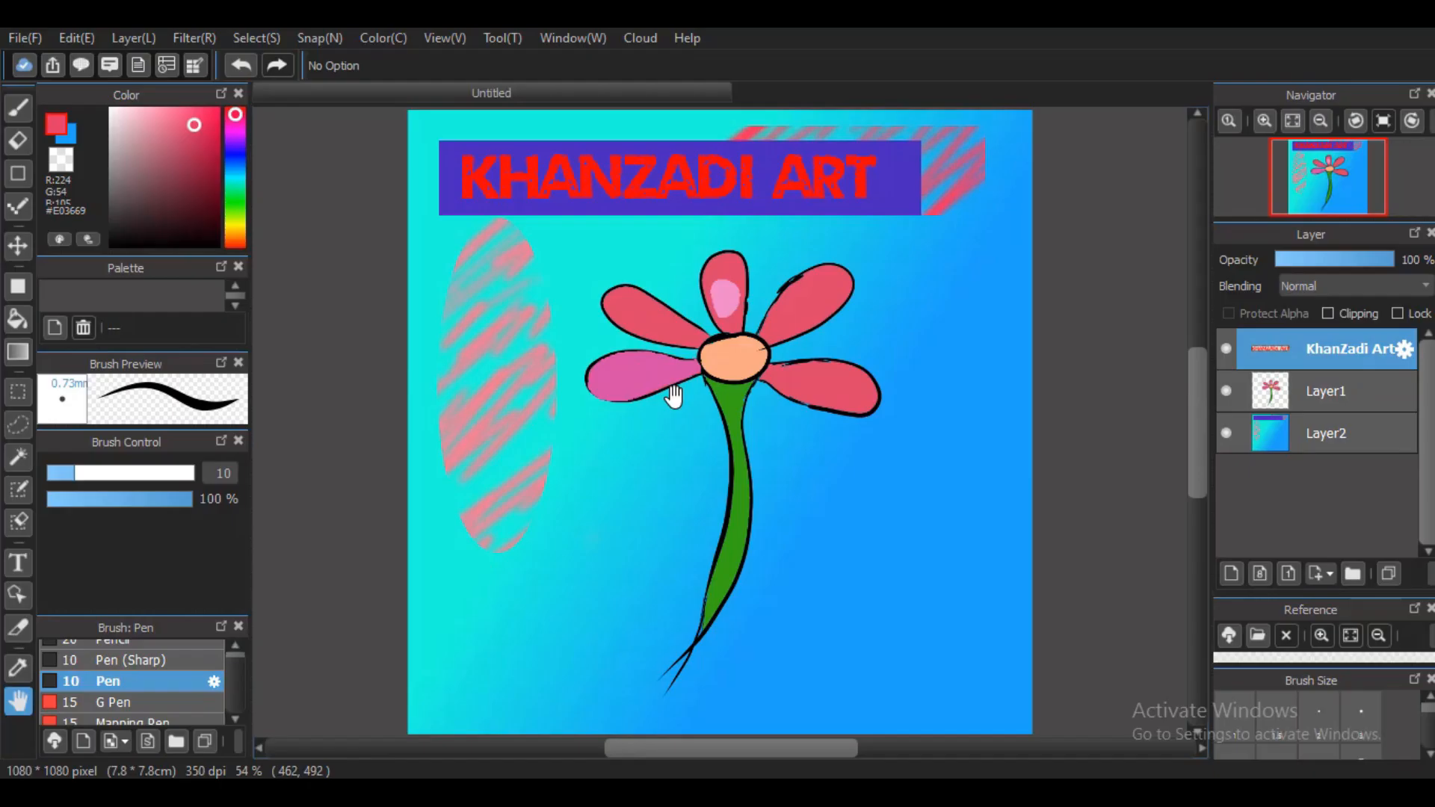
- Pan around the canvas with the Hand tool, and zoom the view out and back in on the flower centre
drag(673, 394, 727, 380)
drag(677, 437, 660, 471)
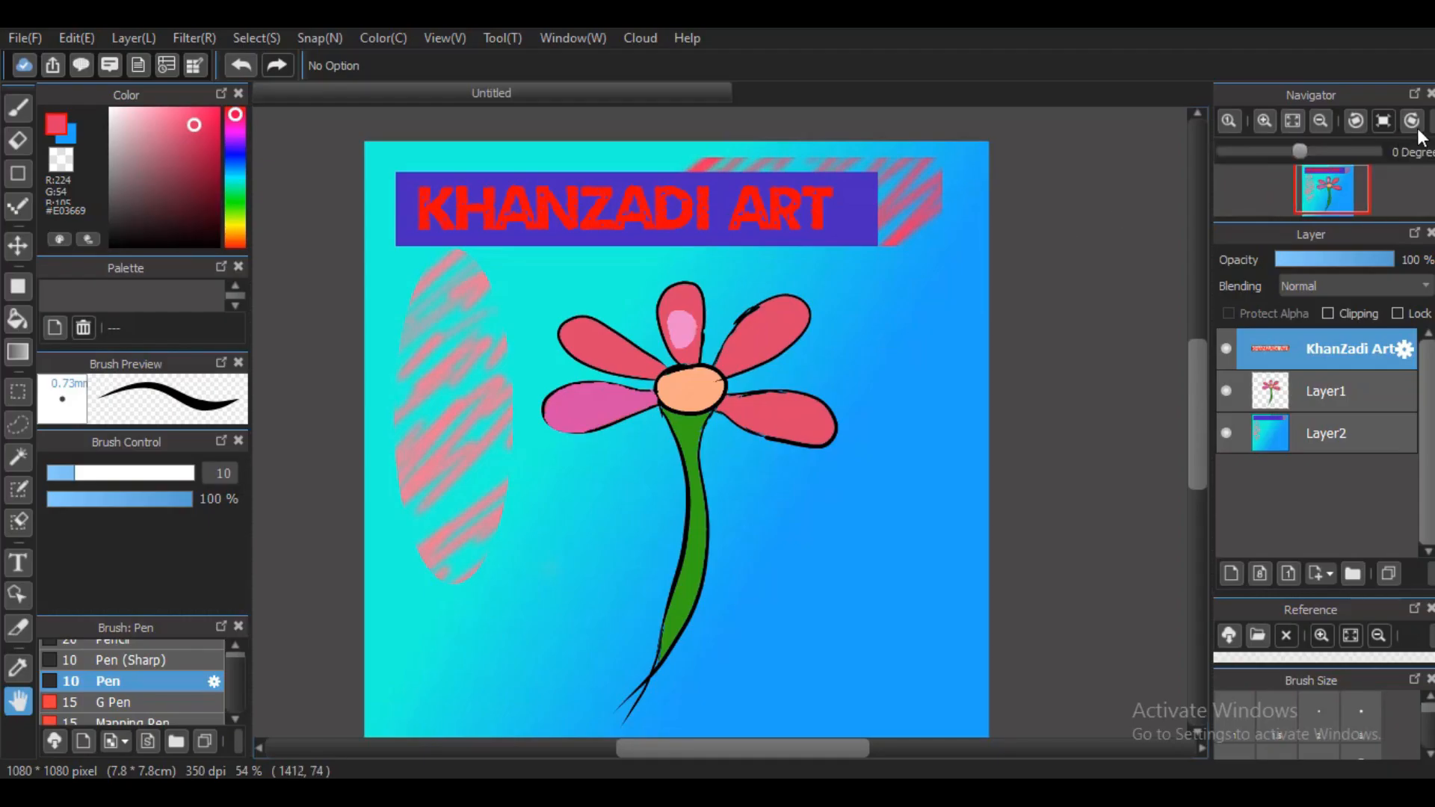
click(1317, 128)
click(1323, 122)
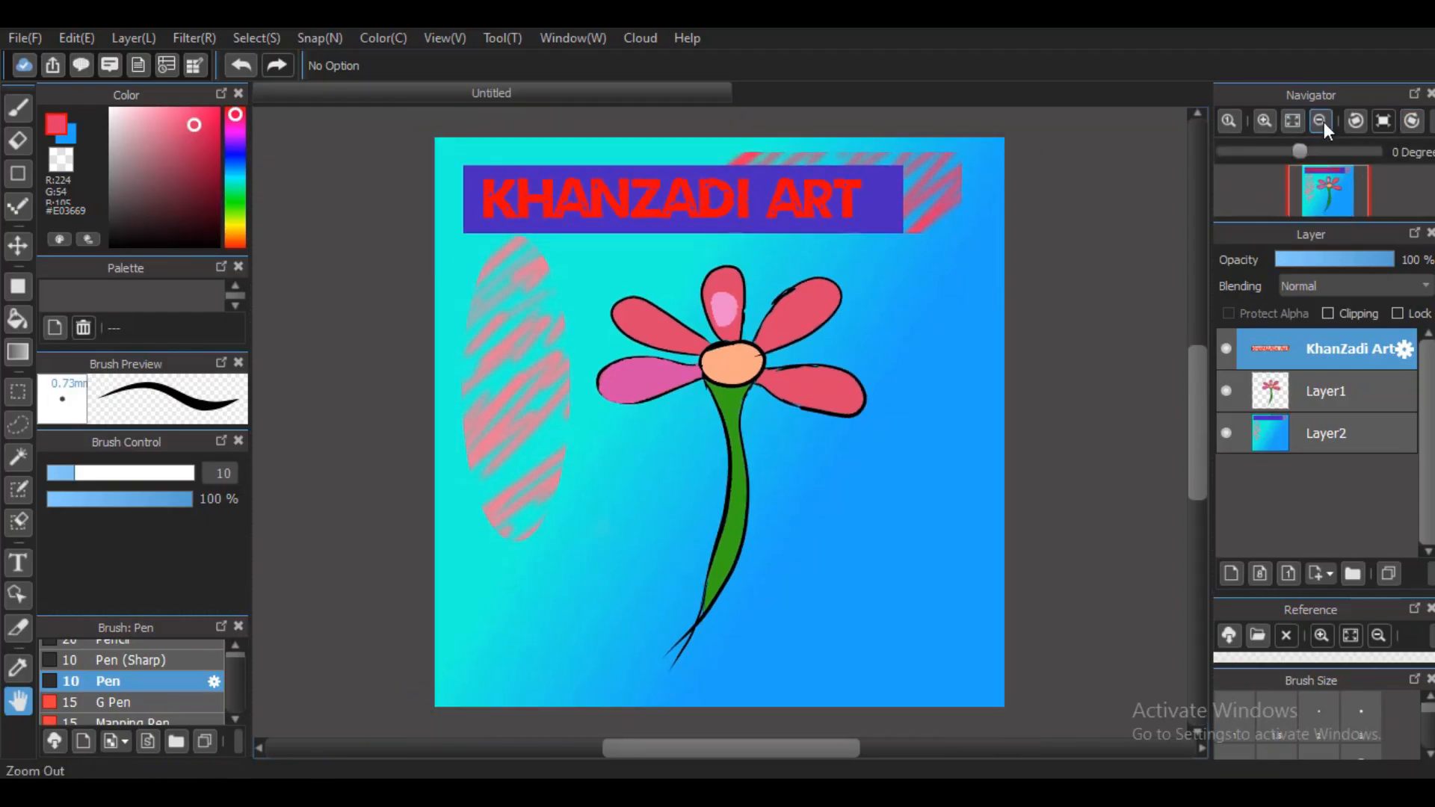
click(1323, 123)
click(1322, 124)
click(1266, 122)
click(1268, 123)
click(1268, 122)
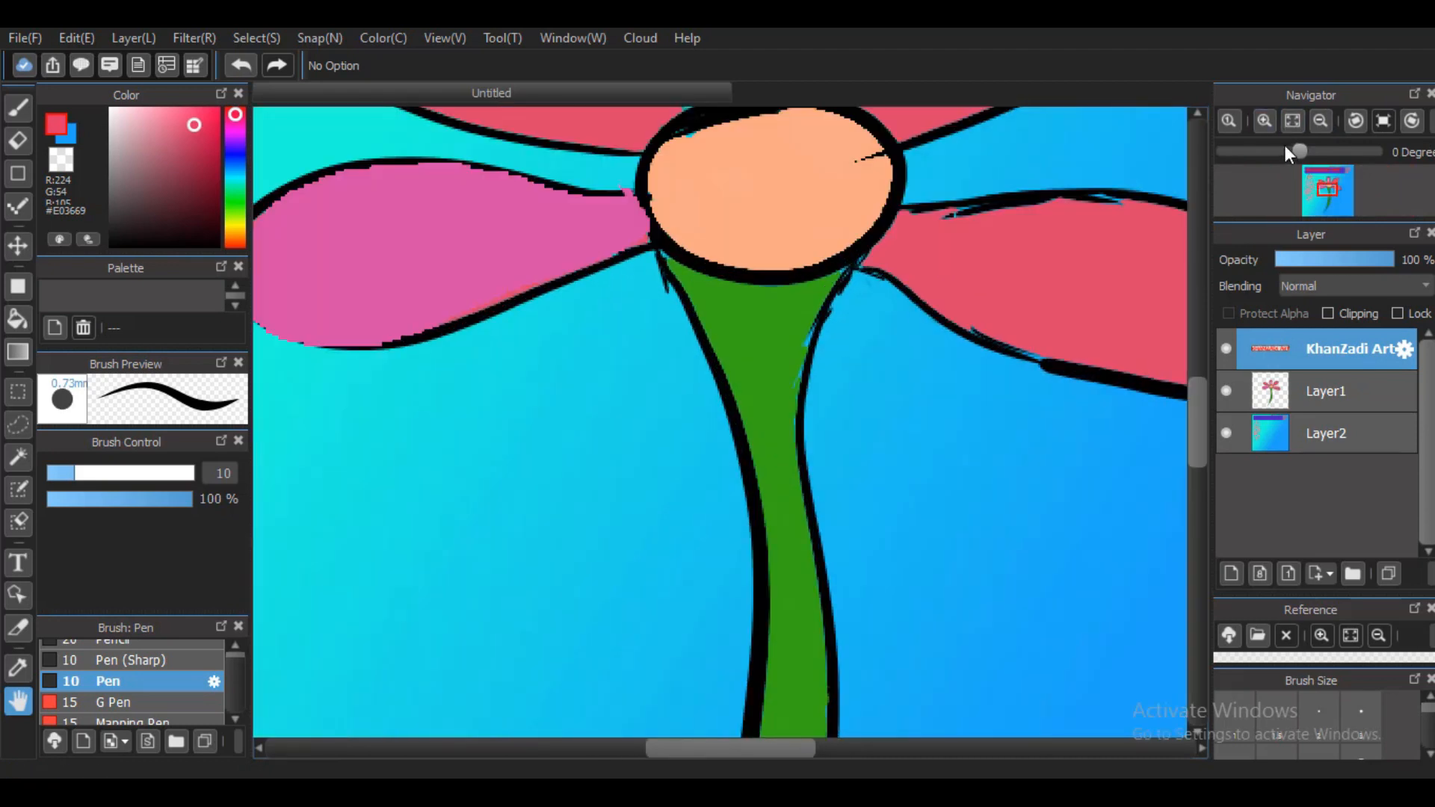
- Rotate the canvas view to -12 degrees, fit it to the window, and turn it further counterclockwise to 150 degrees
mouse_move(1300, 151)
mouse_down()
mouse_move(1348, 173)
mouse_move(1315, 150)
mouse_move(1258, 169)
mouse_move(1293, 152)
mouse_up()
click(1301, 131)
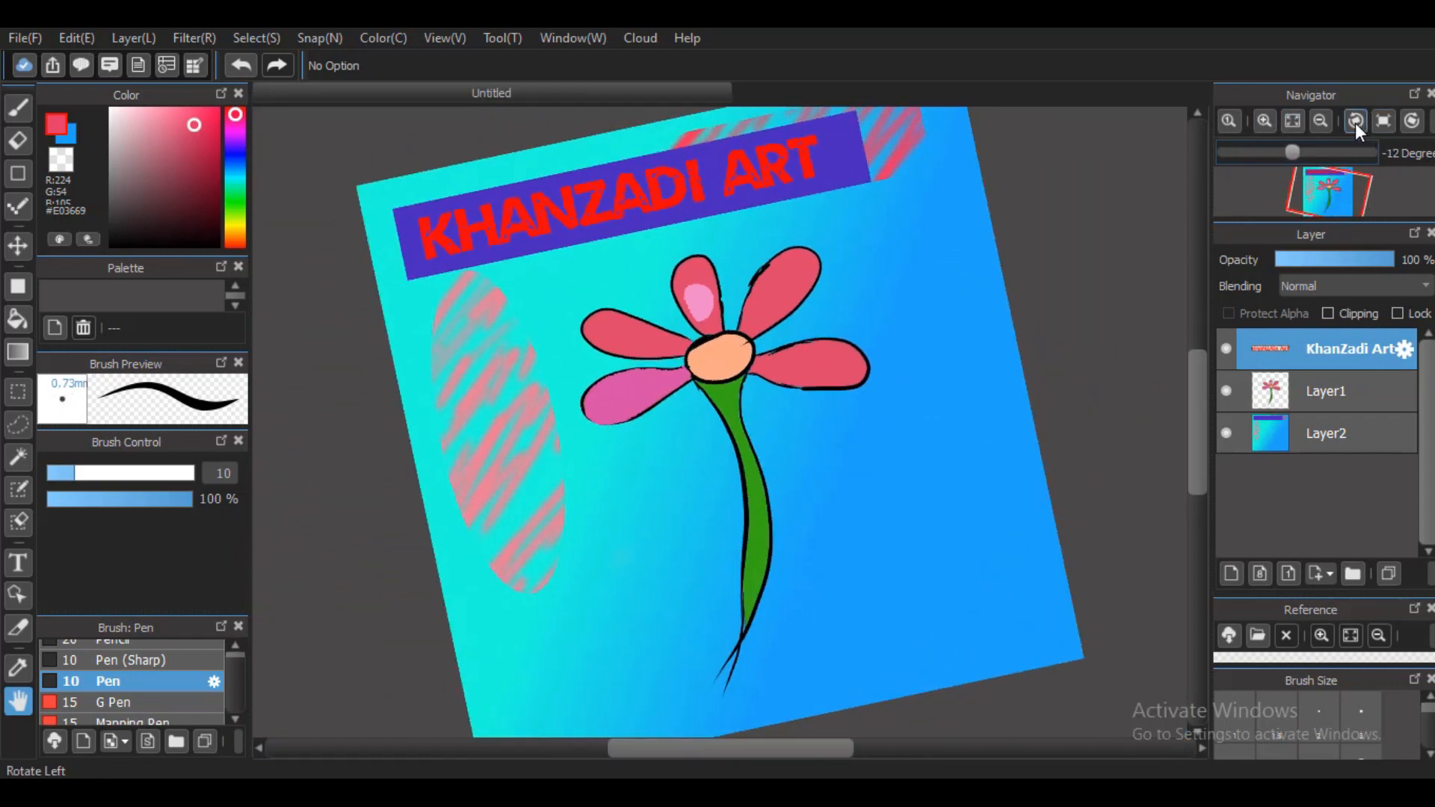
click(1354, 121)
click(1351, 122)
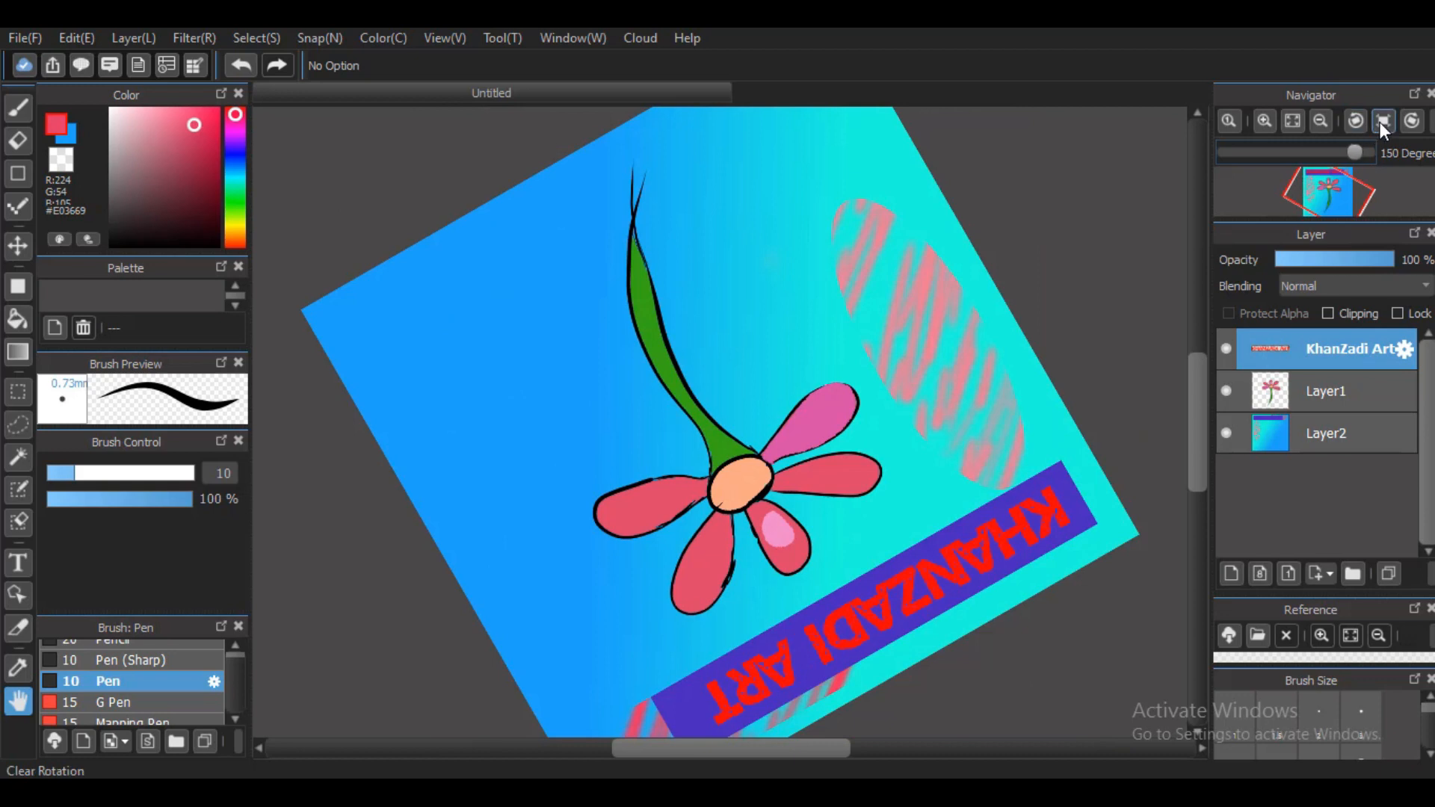
- Clear the canvas rotation, rotate the view in the opposite direction in several steps, and clear the rotation again
click(1380, 124)
click(1407, 125)
click(1405, 124)
click(1406, 124)
click(1405, 124)
click(1380, 124)
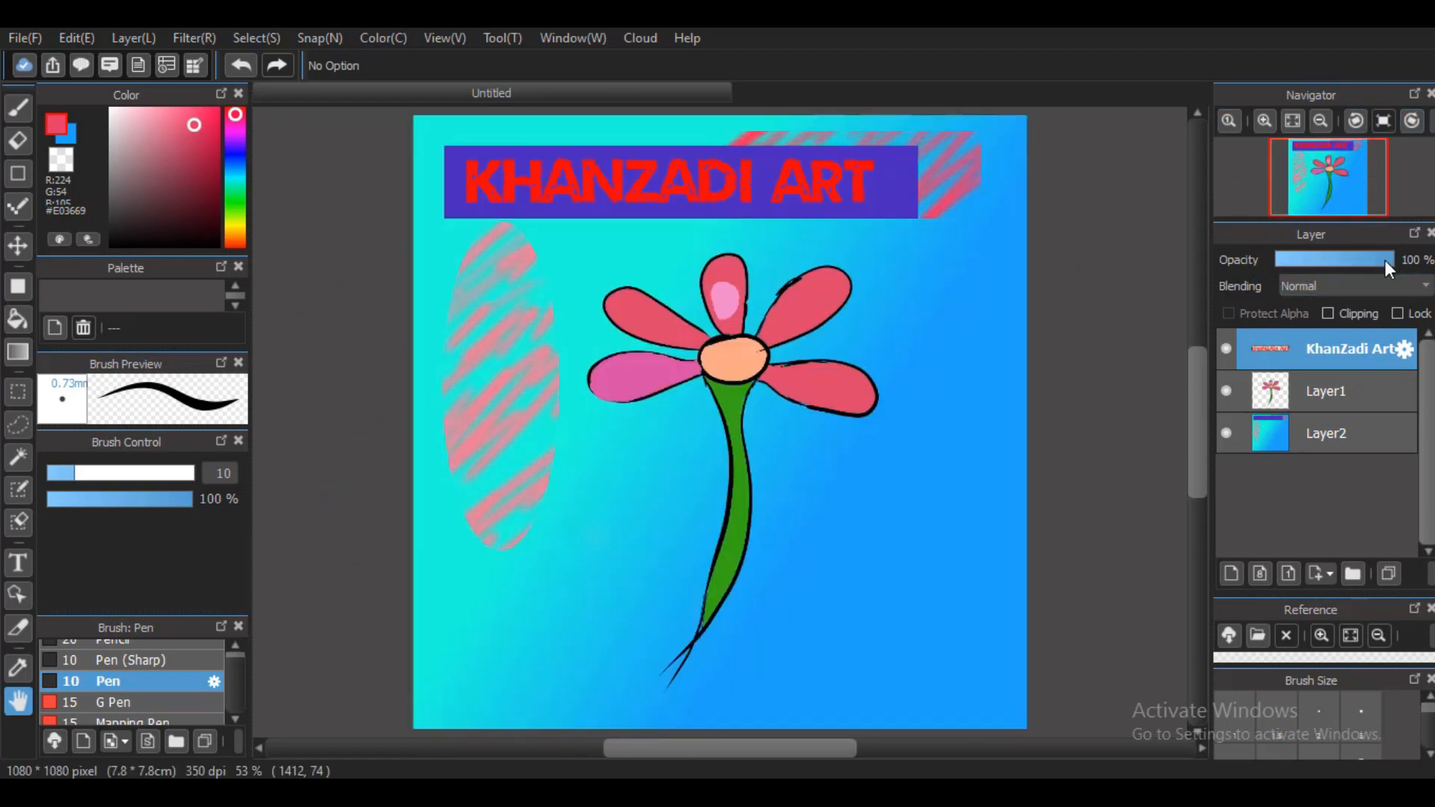
- Try opacity changes on the title layer, dock the Layer panel back below the Navigator, and return the opacity to 100%
mouse_move(1281, 258)
mouse_down()
mouse_move(1419, 263)
mouse_move(1365, 253)
mouse_up()
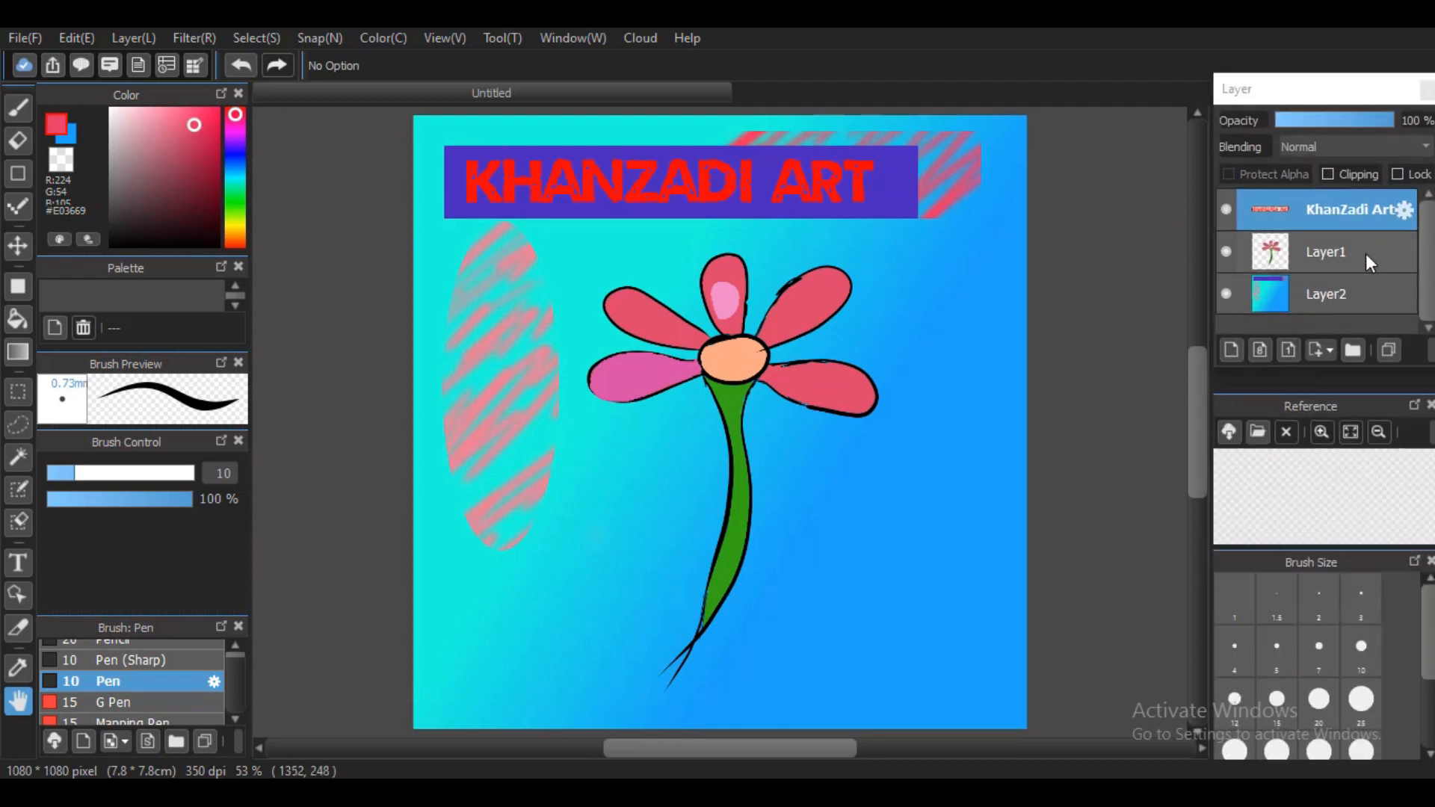
drag(1332, 91, 1325, 356)
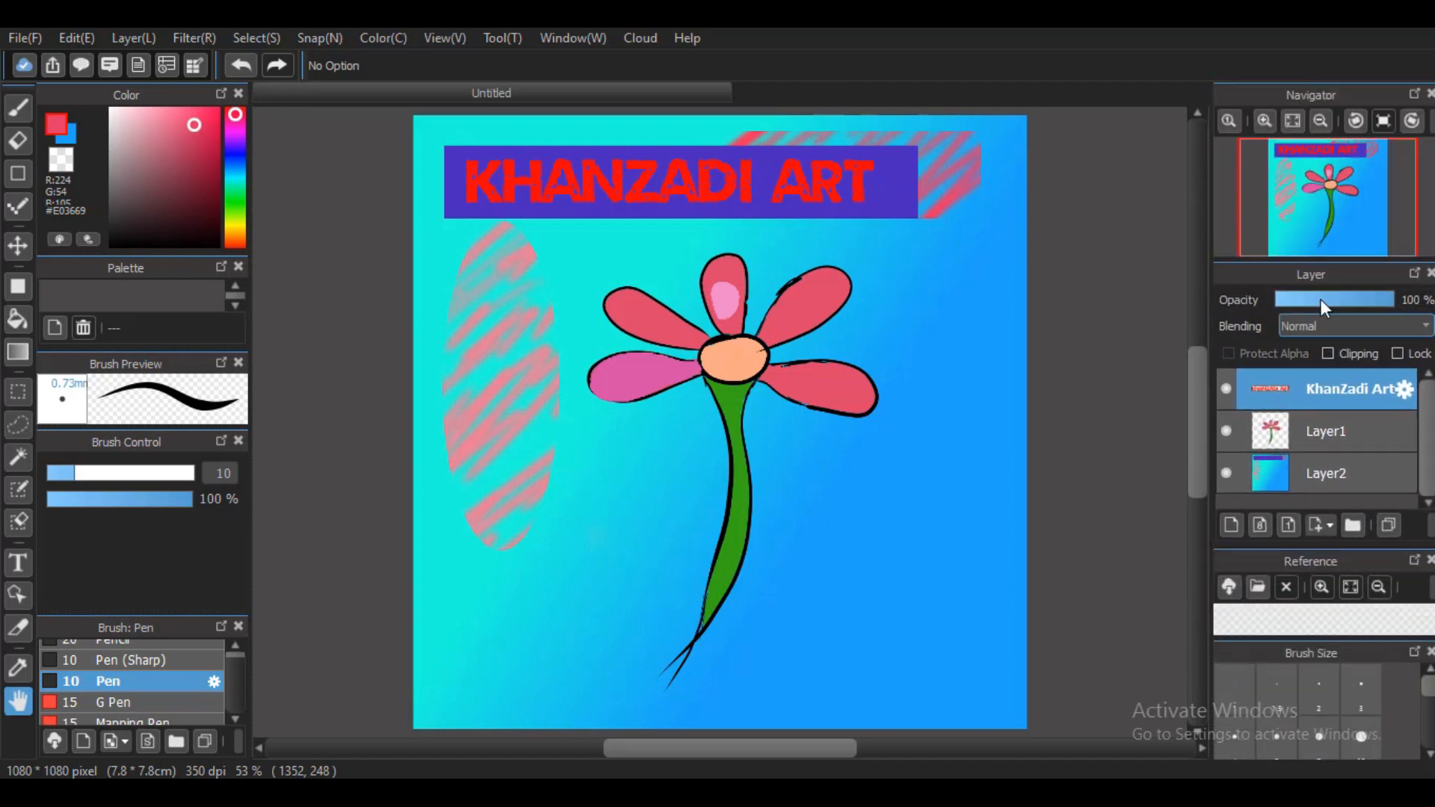
drag(1340, 306, 1413, 302)
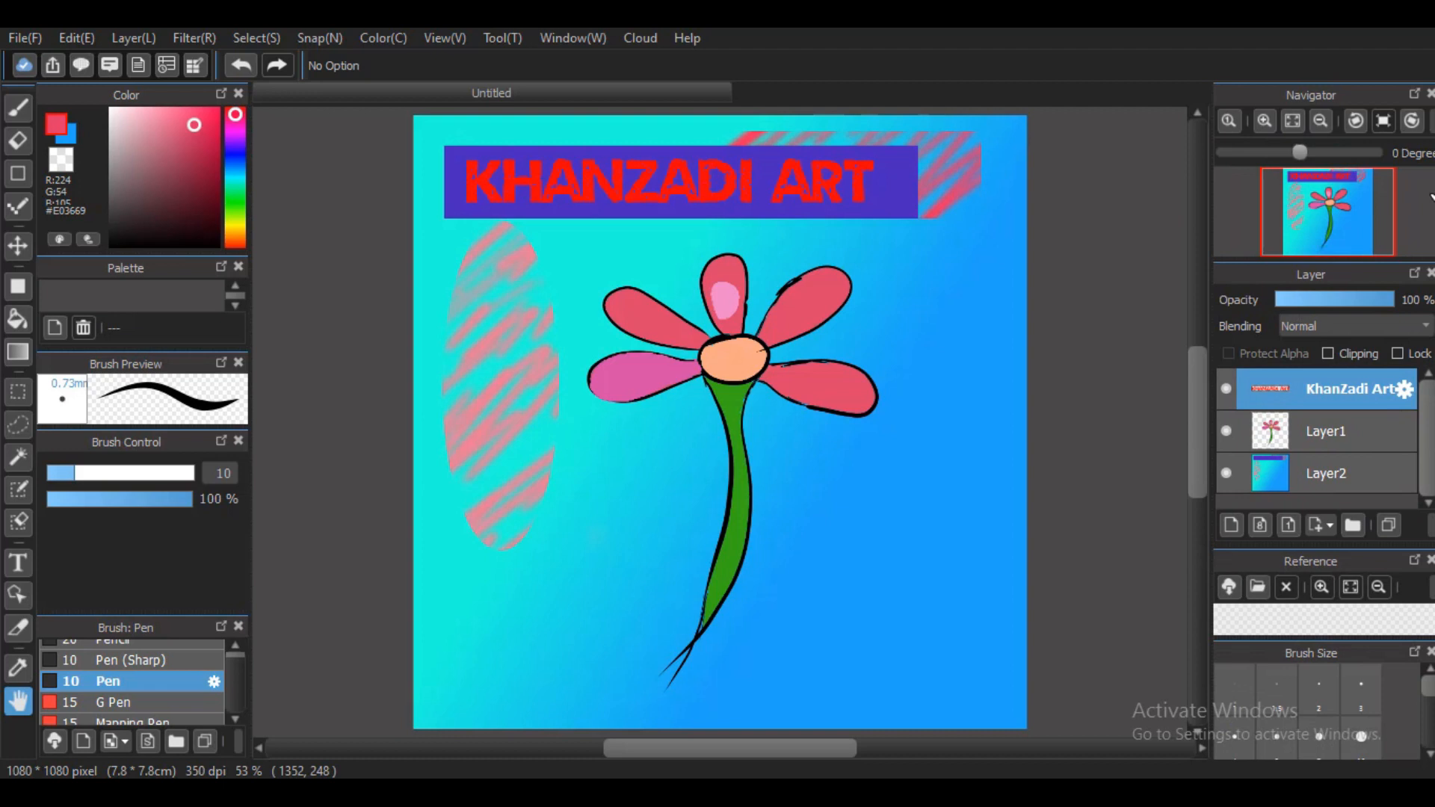
- Try Multiply blending with 56% opacity on the title layer, and restore it to Normal at 100%
click(1330, 326)
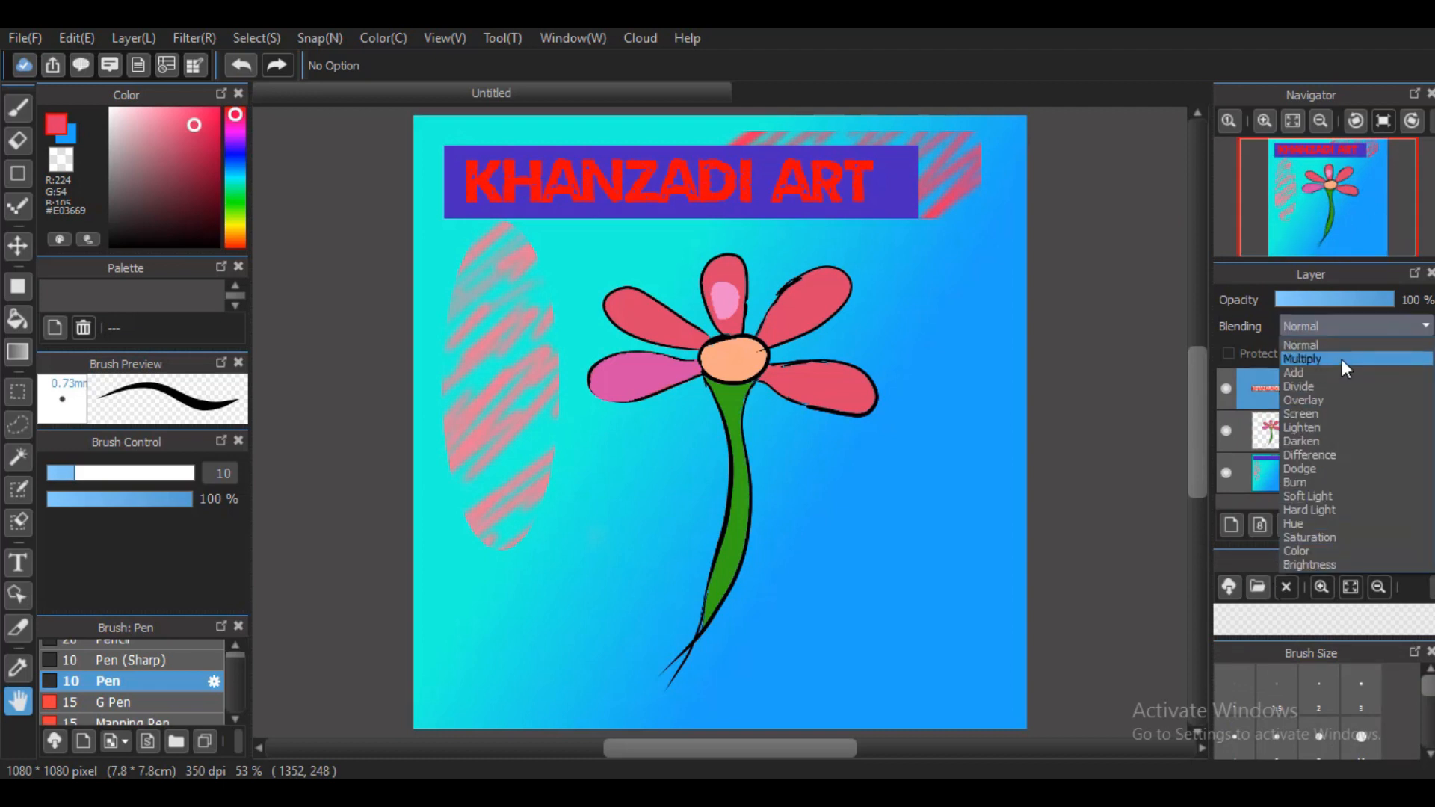
click(1342, 359)
click(1344, 302)
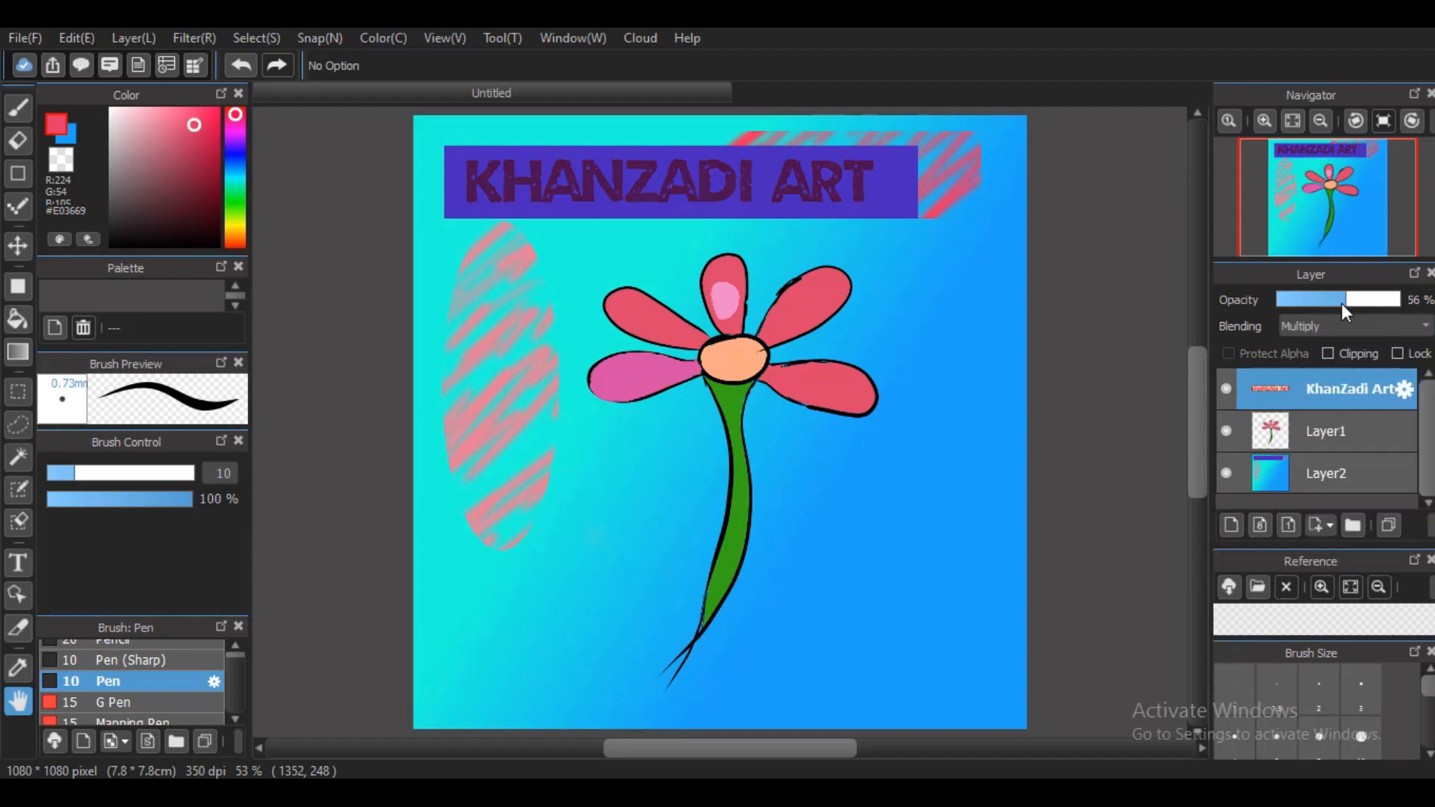
click(1404, 299)
click(1388, 322)
click(1329, 343)
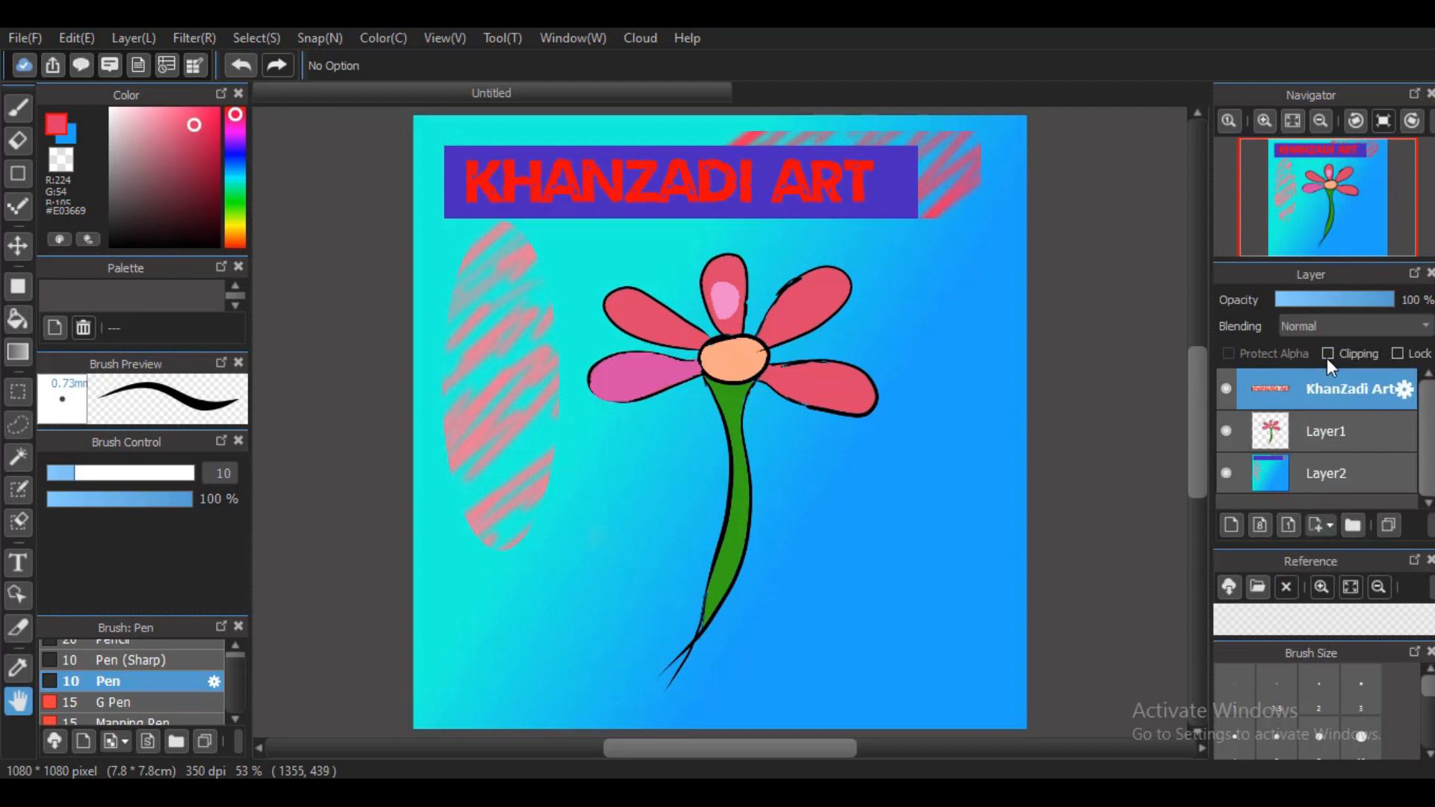
- Try Clipping on the title layer and switch it off again, and select Layer1 with its lock turned off
click(1328, 354)
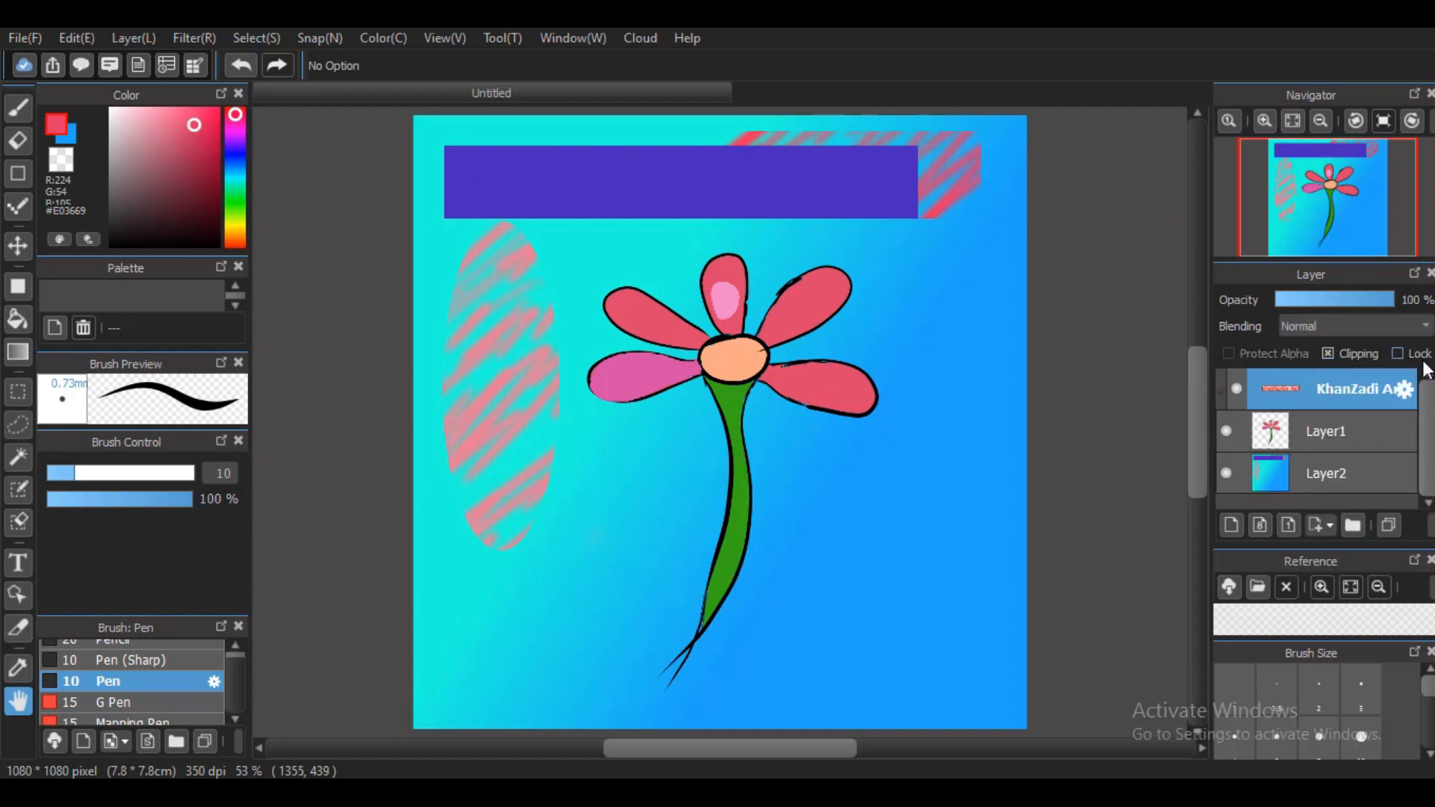
click(1330, 353)
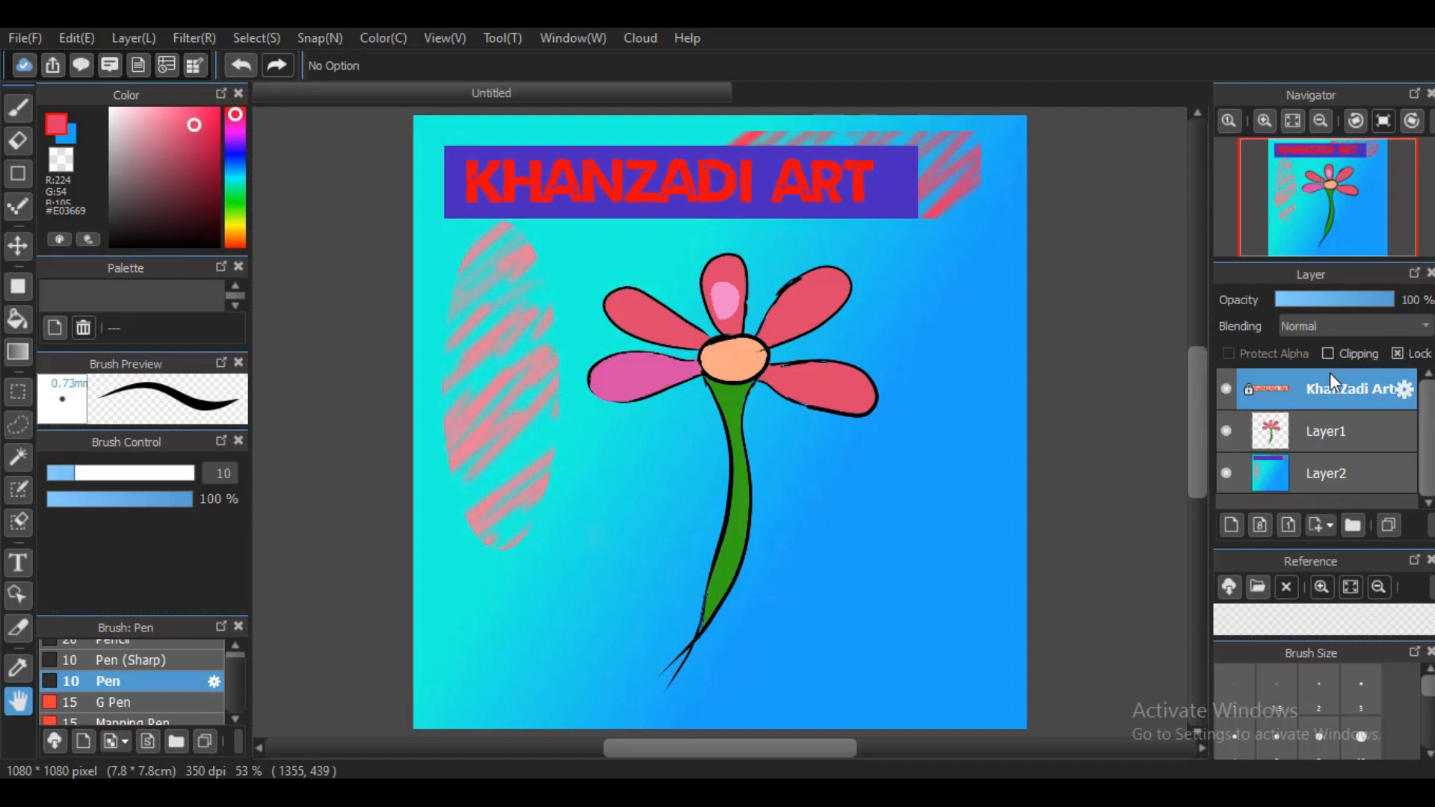
click(1270, 433)
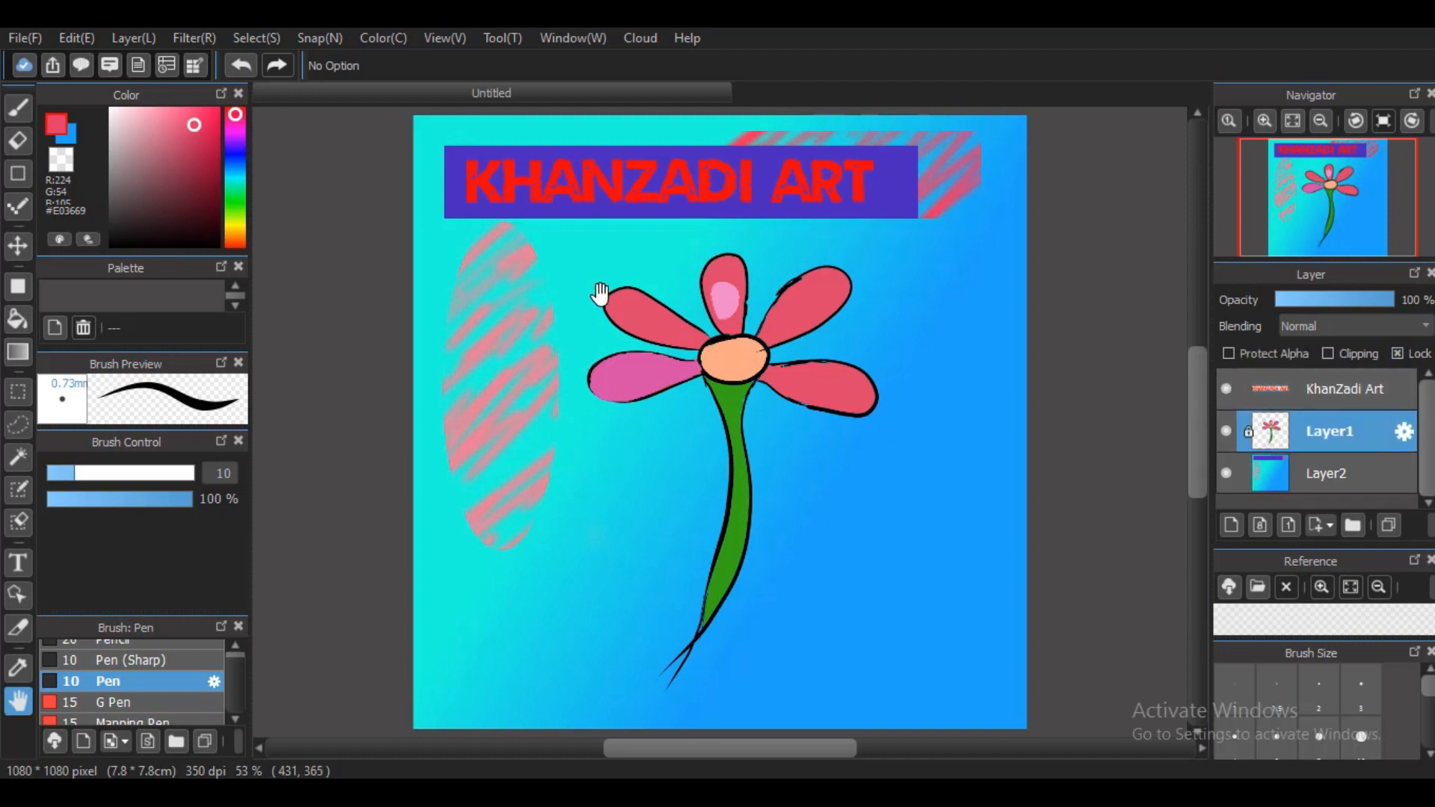
click(1398, 354)
- Make room for the brush size presets, try Pen sizes 7 and 15, set the size to 123, and re-enlarge the layer list
drag(1303, 544, 1304, 451)
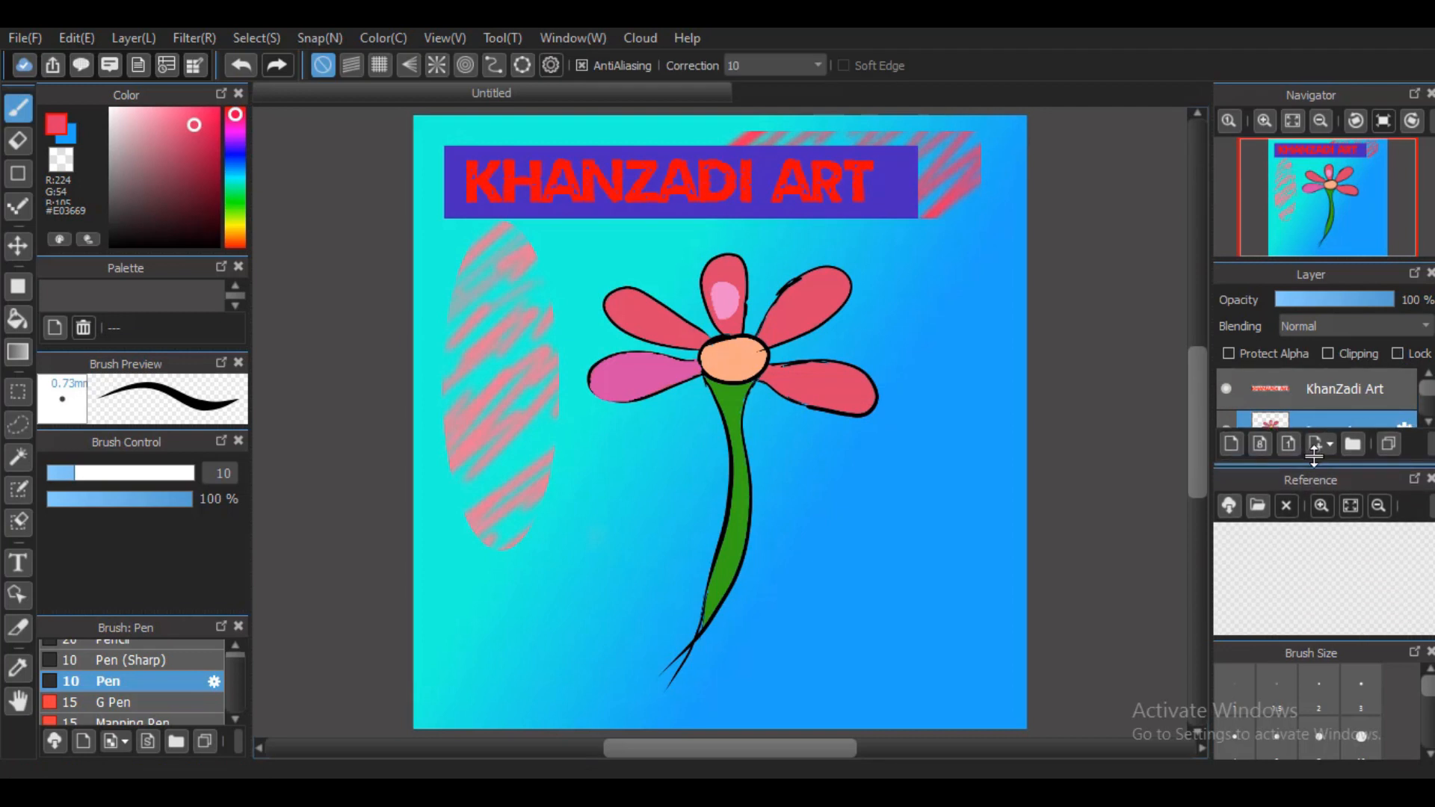
drag(1308, 639, 1315, 542)
click(1316, 643)
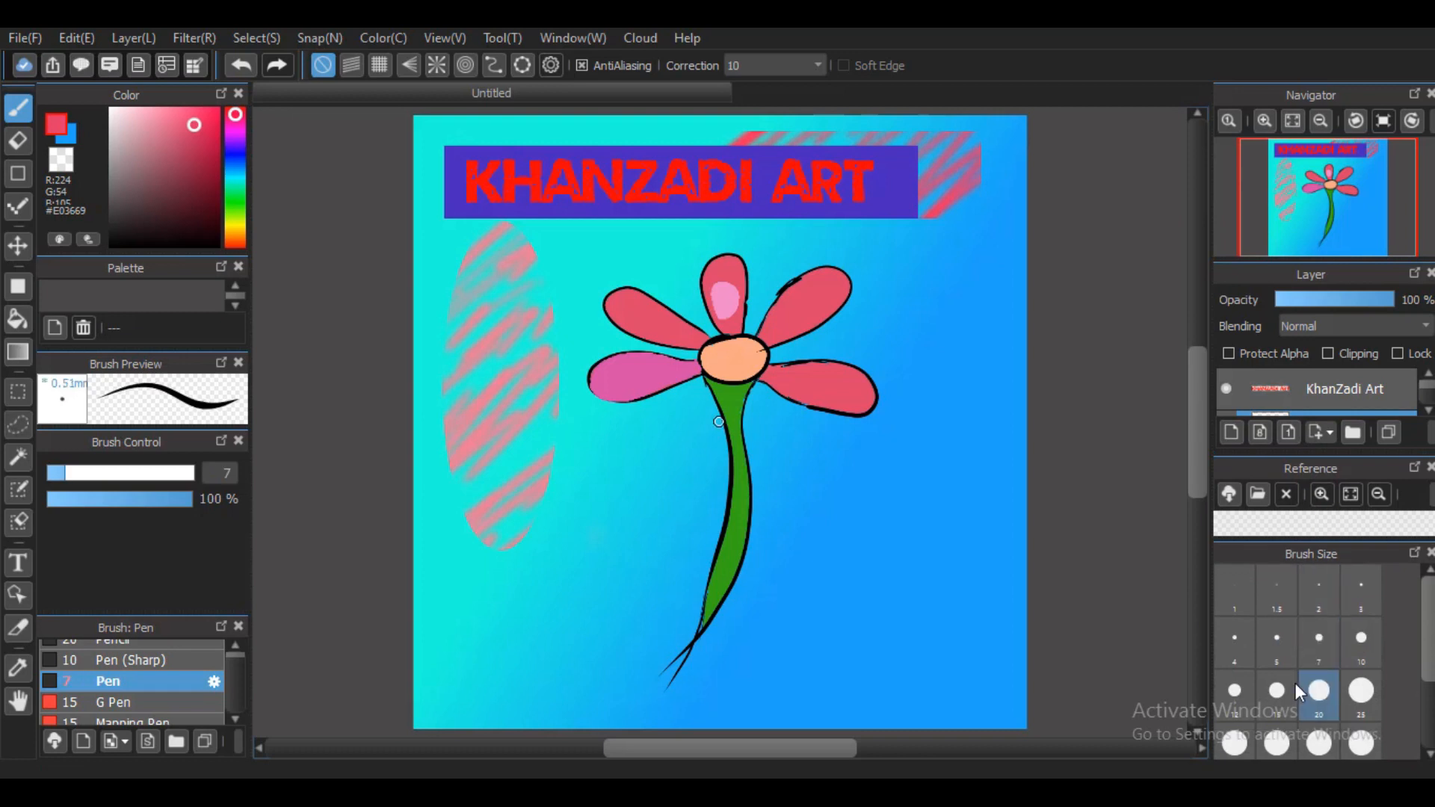
click(1276, 689)
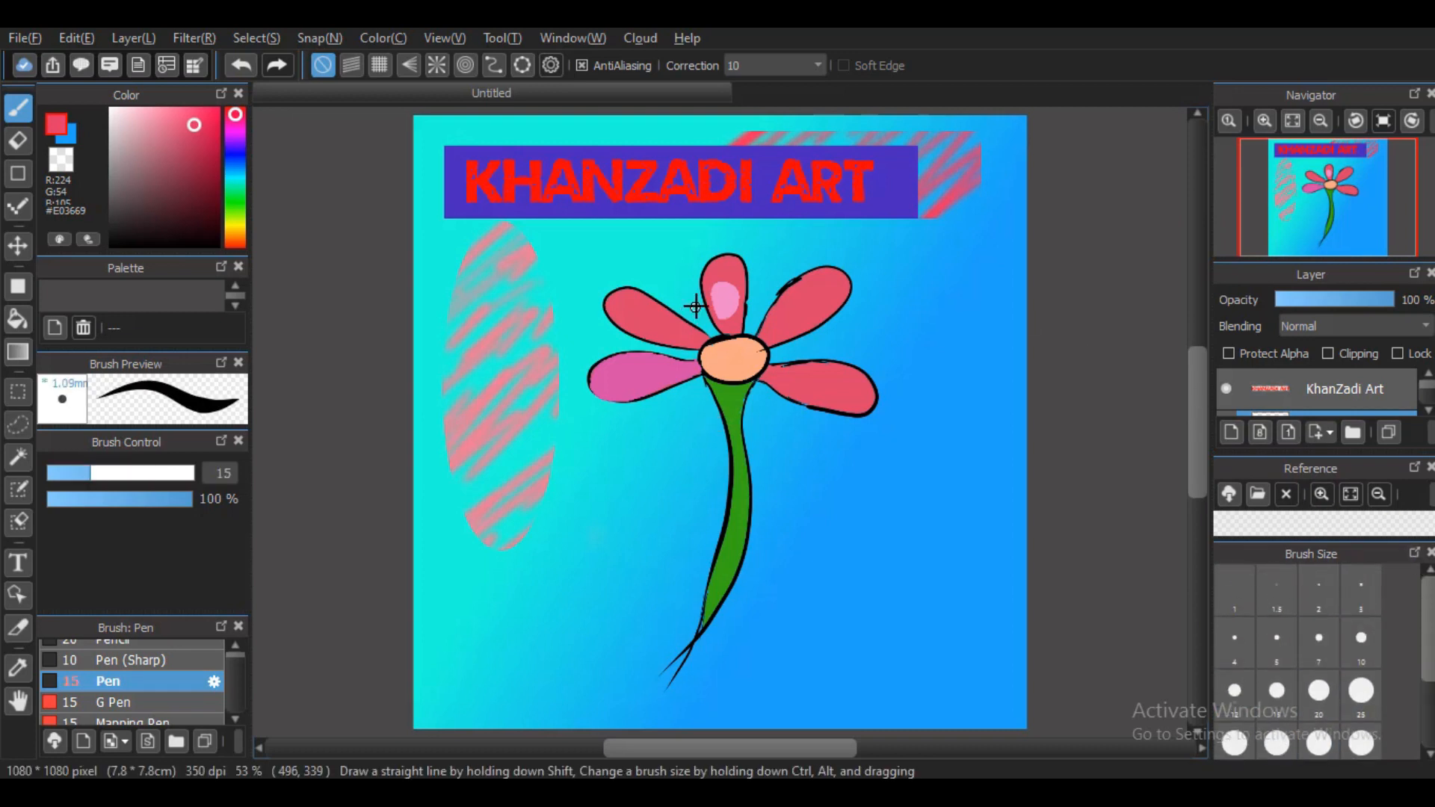
mouse_move(636, 311)
mouse_down()
mouse_move(654, 389)
mouse_move(764, 407)
mouse_move(846, 447)
mouse_move(663, 368)
mouse_move(686, 529)
mouse_move(763, 533)
mouse_move(695, 416)
mouse_move(602, 471)
mouse_up()
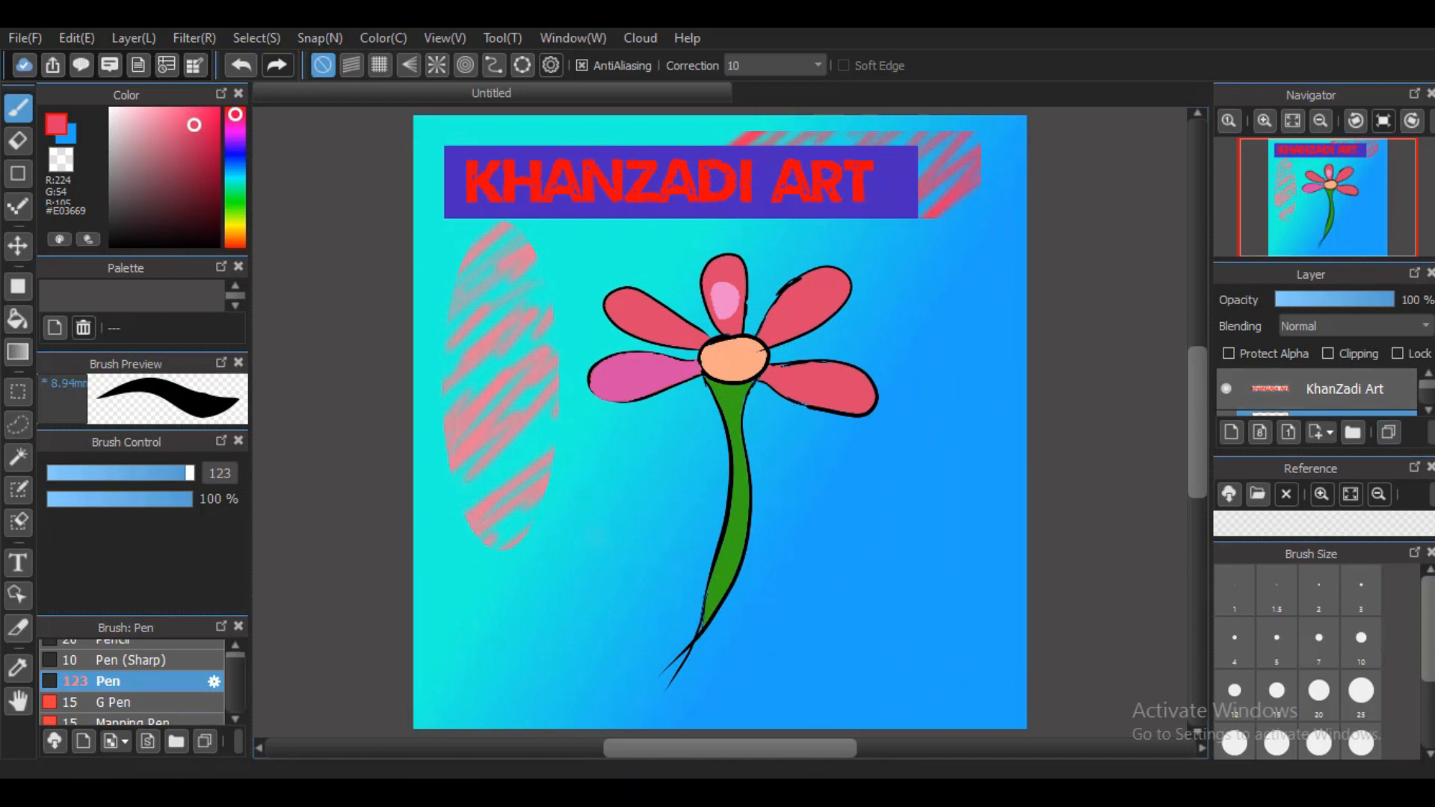
drag(1364, 456, 1364, 586)
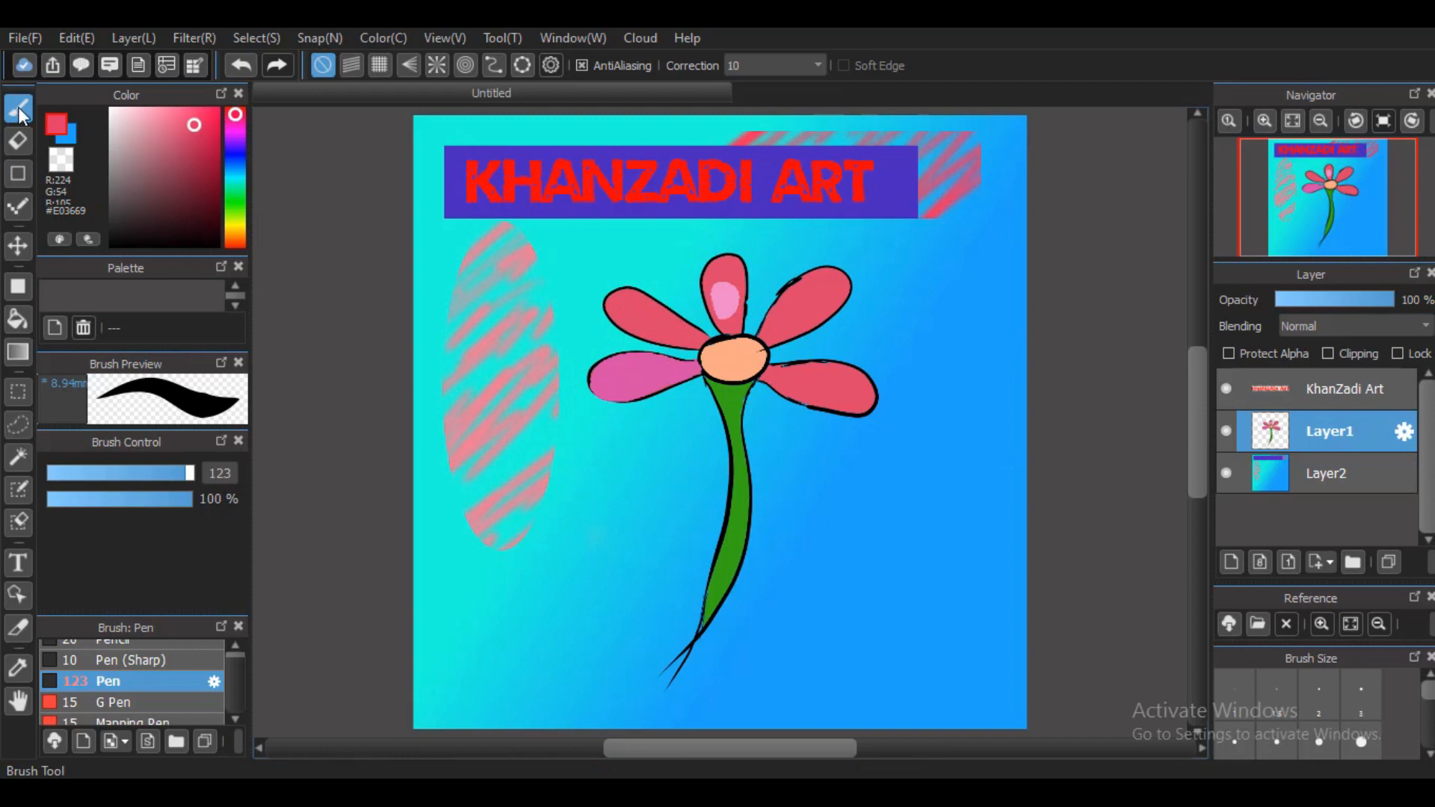
- Set the drawing colour to the muted red #C23C66 and handwrite an underlined "Thanks watching" across the lower canvas on Layer1
click(185, 141)
mouse_move(594, 499)
mouse_down()
mouse_move(609, 474)
mouse_move(641, 628)
mouse_up()
mouse_move(636, 486)
mouse_down()
mouse_move(719, 528)
mouse_move(870, 492)
mouse_move(826, 534)
mouse_up()
mouse_move(487, 666)
mouse_down()
mouse_move(533, 683)
mouse_move(578, 658)
mouse_move(606, 678)
mouse_move(612, 589)
mouse_move(608, 644)
mouse_move(686, 623)
mouse_move(716, 597)
mouse_move(736, 641)
mouse_move(800, 620)
mouse_move(808, 585)
mouse_move(862, 607)
mouse_move(929, 591)
mouse_move(930, 706)
mouse_move(717, 712)
mouse_move(1083, 616)
mouse_up()
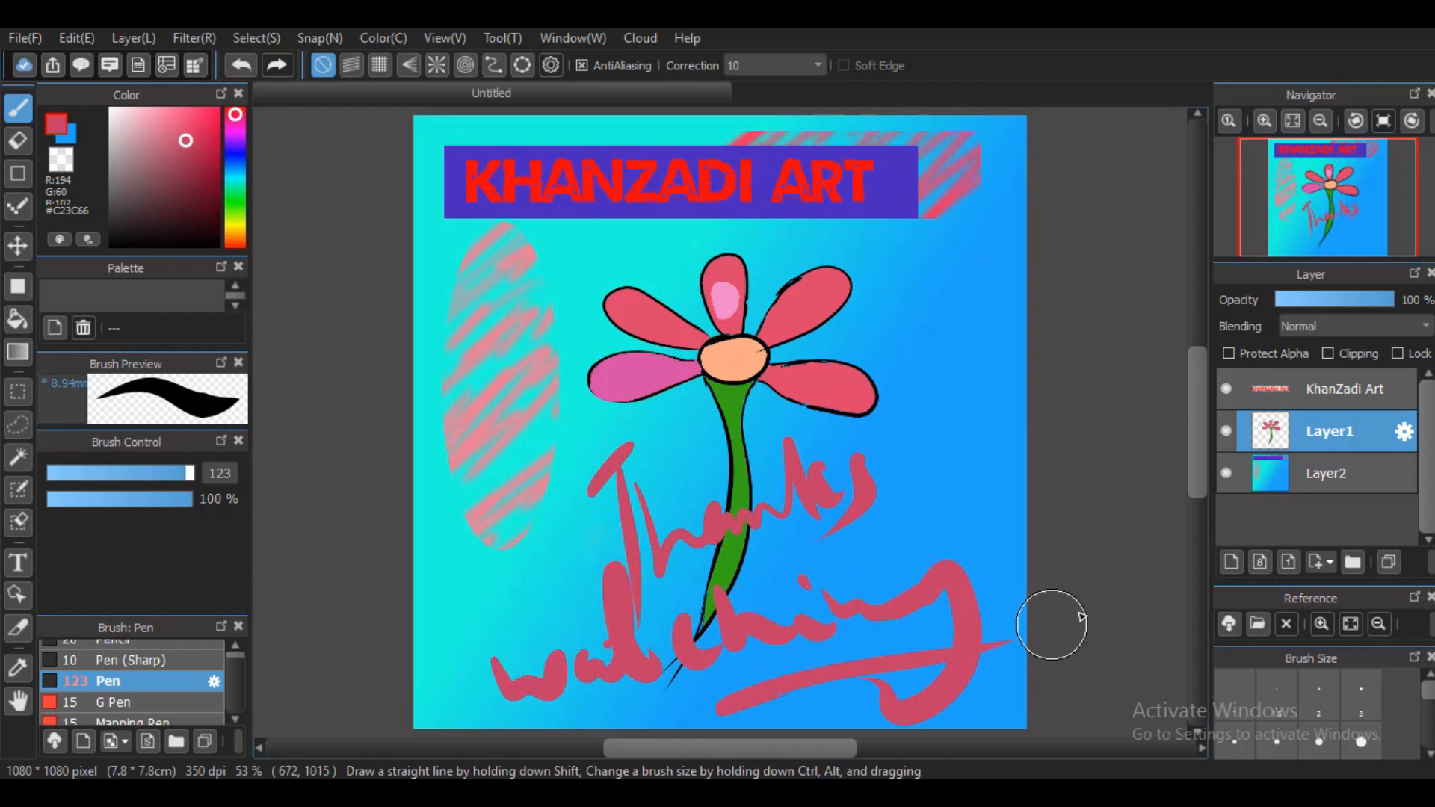